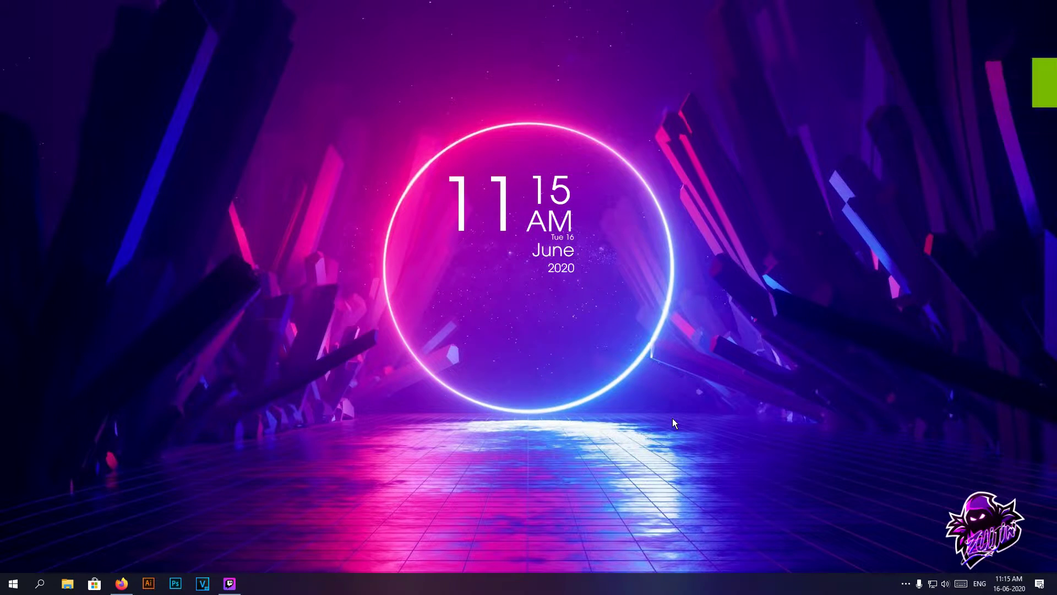
# Step: Launch Twitch Studio from the taskbar
pyautogui.click(229, 583)
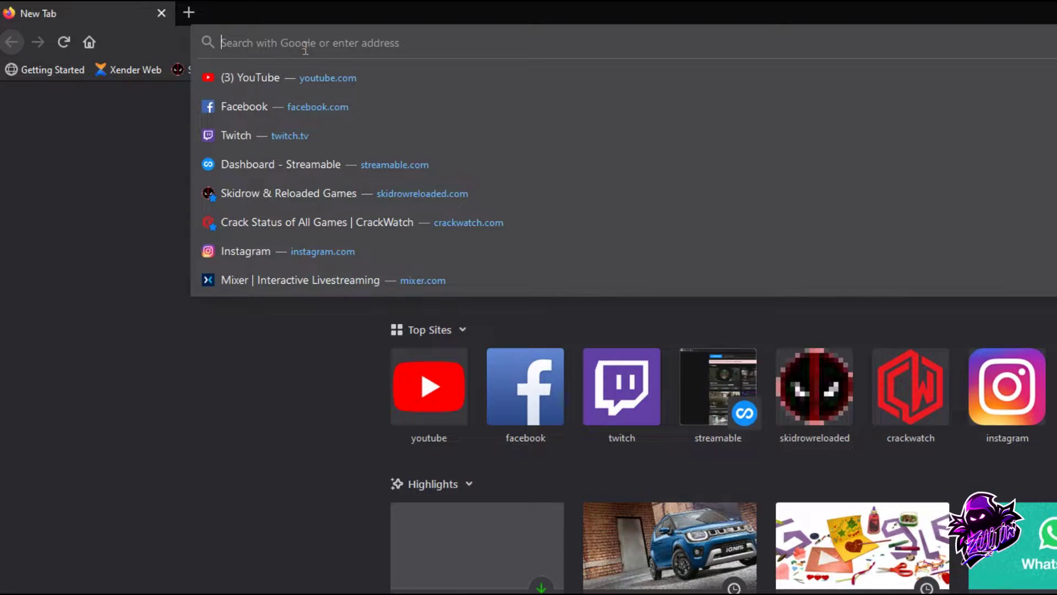
# Step: Search the web for 'twitch studio' in Firefox
pyautogui.write('twitch studio')
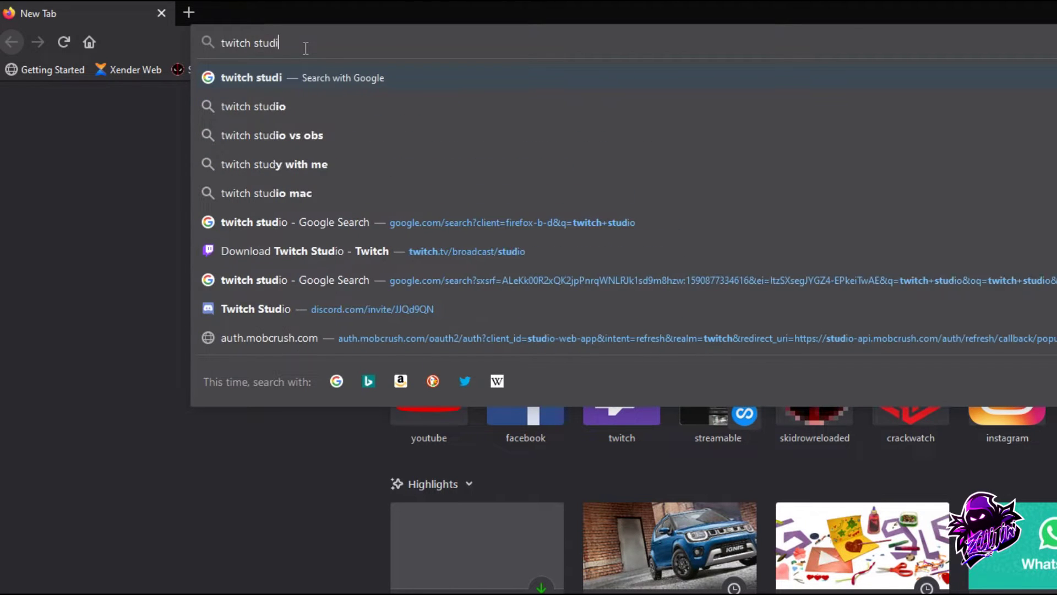
pyautogui.press('Return')
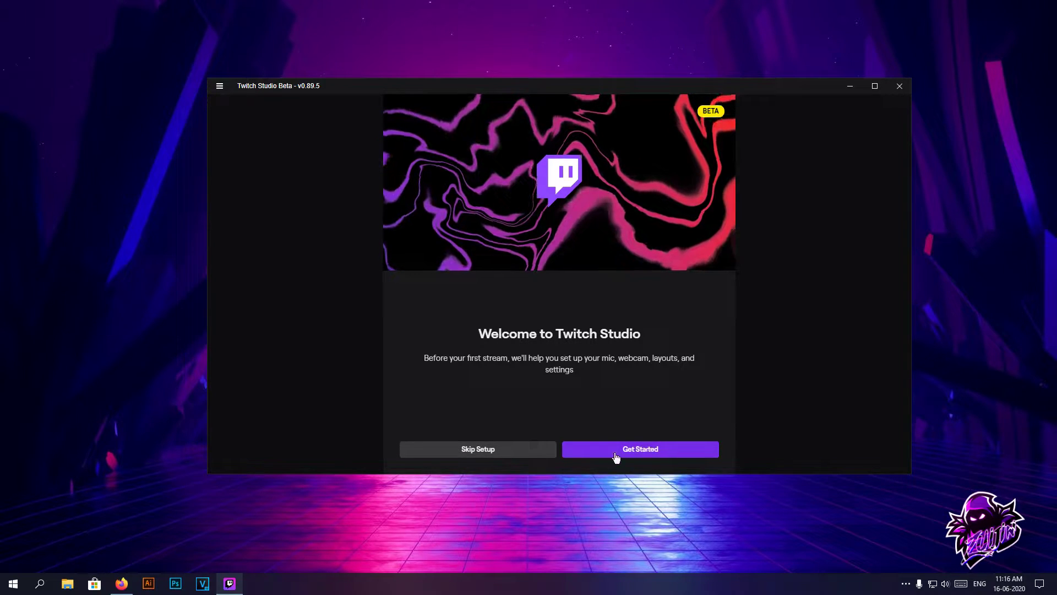
# Step: Skip Twitch Studio's guided first-run setup and confirm the skip
pyautogui.click(488, 455)
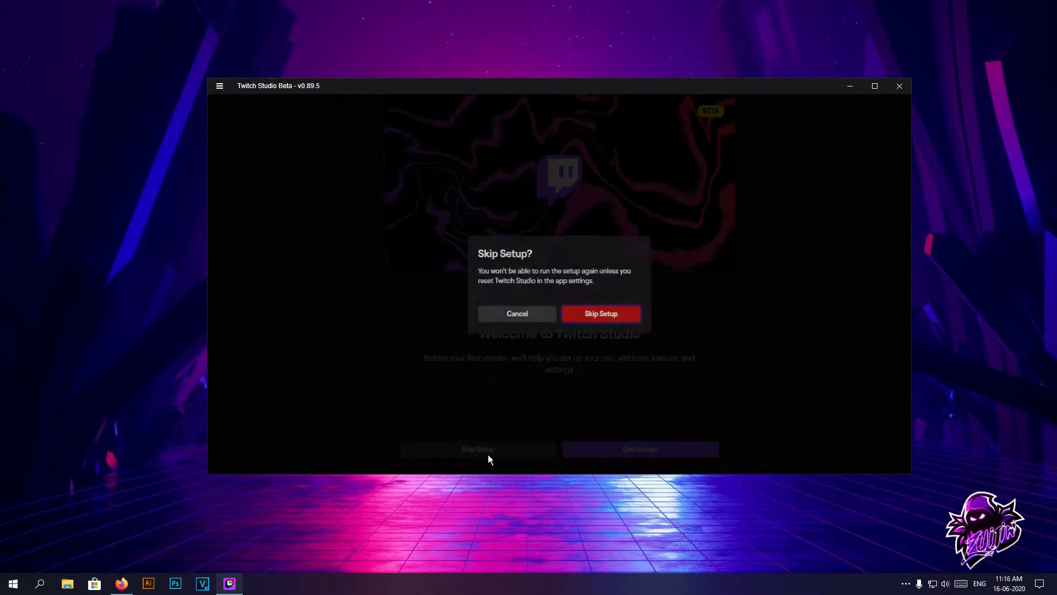
pyautogui.click(613, 318)
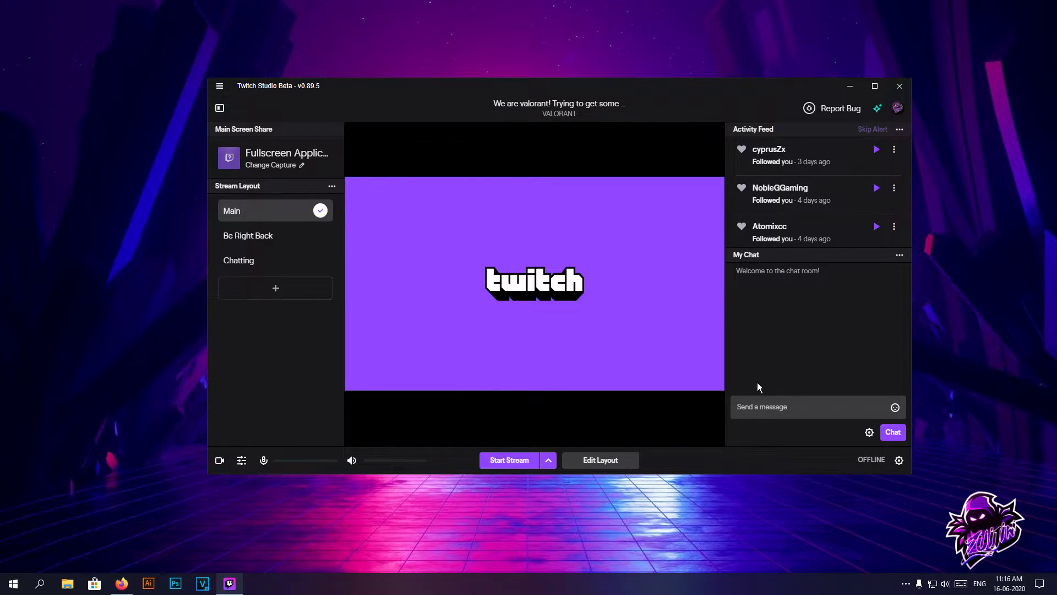
# Step: Preview the Be Right Back and Main layouts, make Chatting active, and bring up the Primary Screen Share choices
pyautogui.click(248, 235)
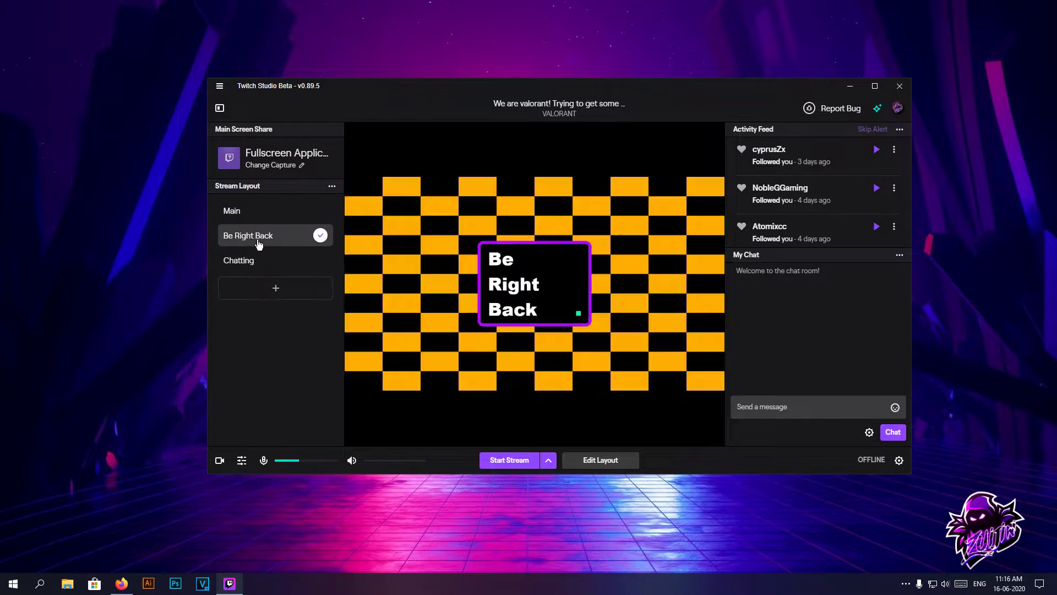
pyautogui.click(256, 264)
pyautogui.click(260, 237)
pyautogui.click(261, 209)
pyautogui.click(260, 236)
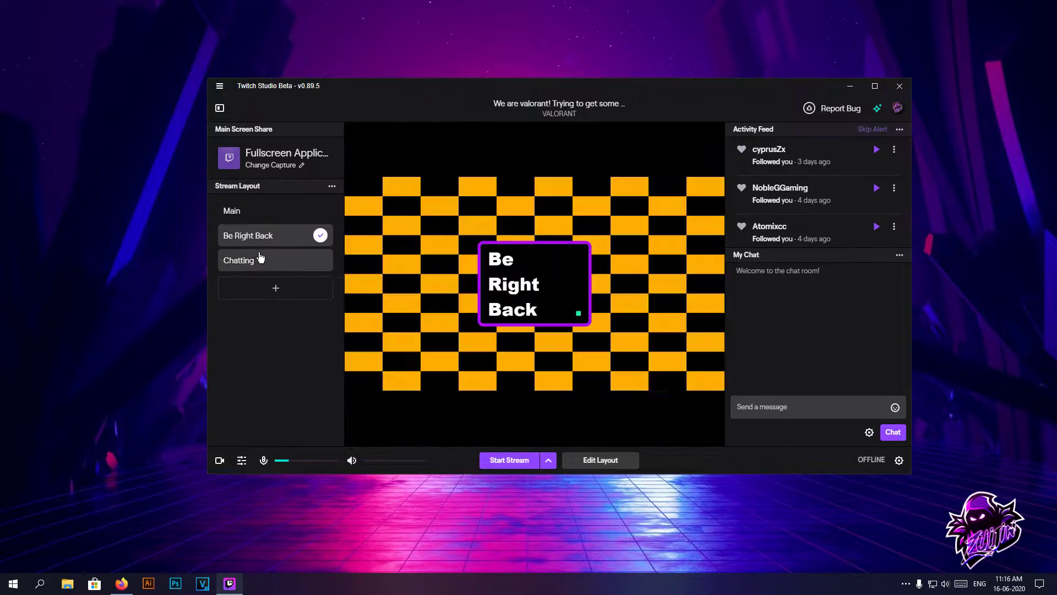
pyautogui.click(256, 263)
pyautogui.click(281, 164)
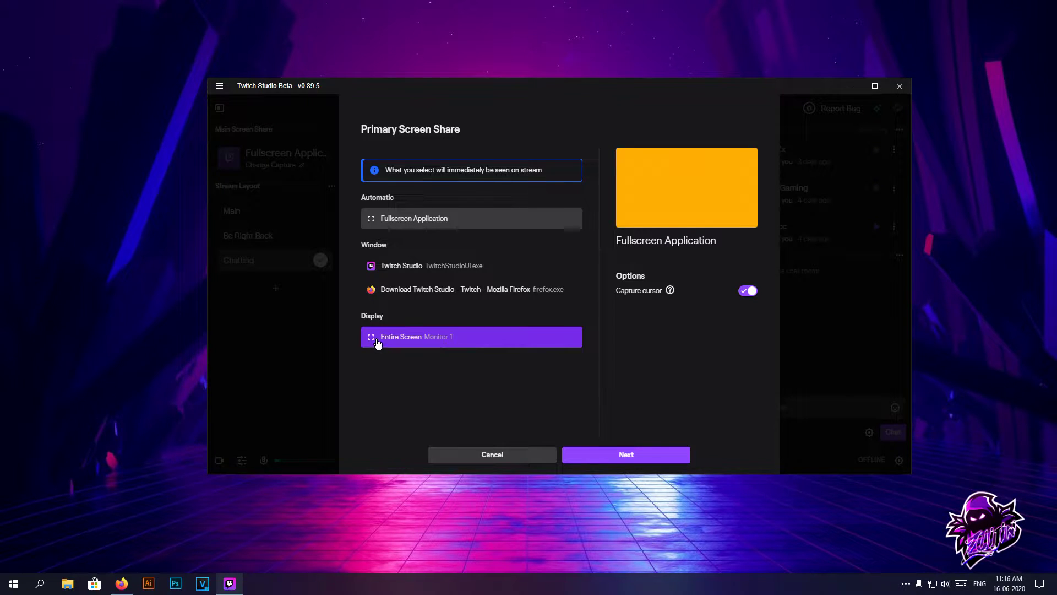
# Step: Cancel the screen share choices, mute then unmute the stream, and check the audio mixer
pyautogui.click(507, 455)
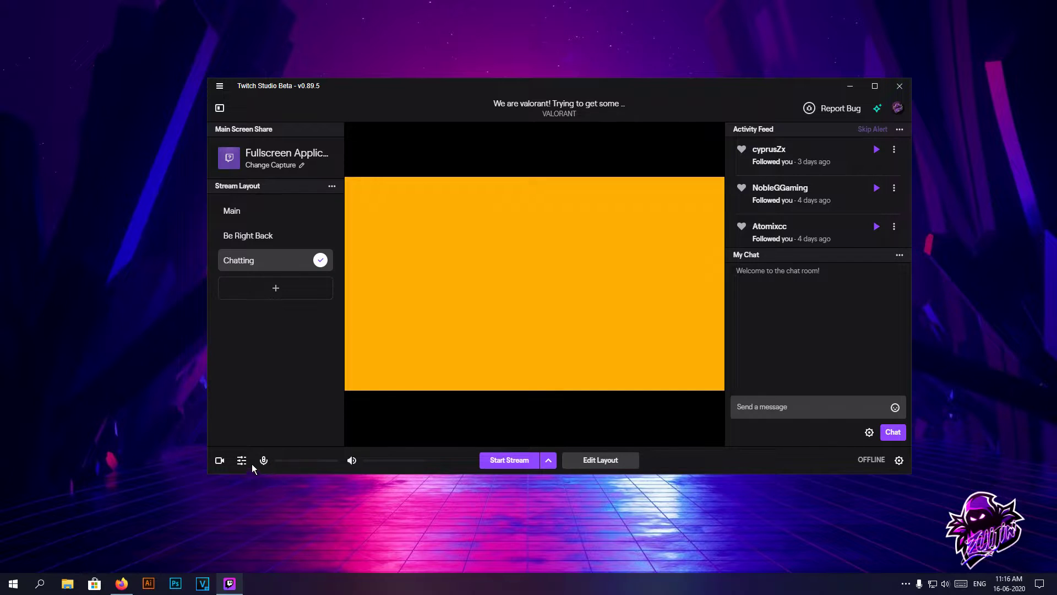
pyautogui.click(351, 463)
pyautogui.click(352, 462)
pyautogui.click(241, 461)
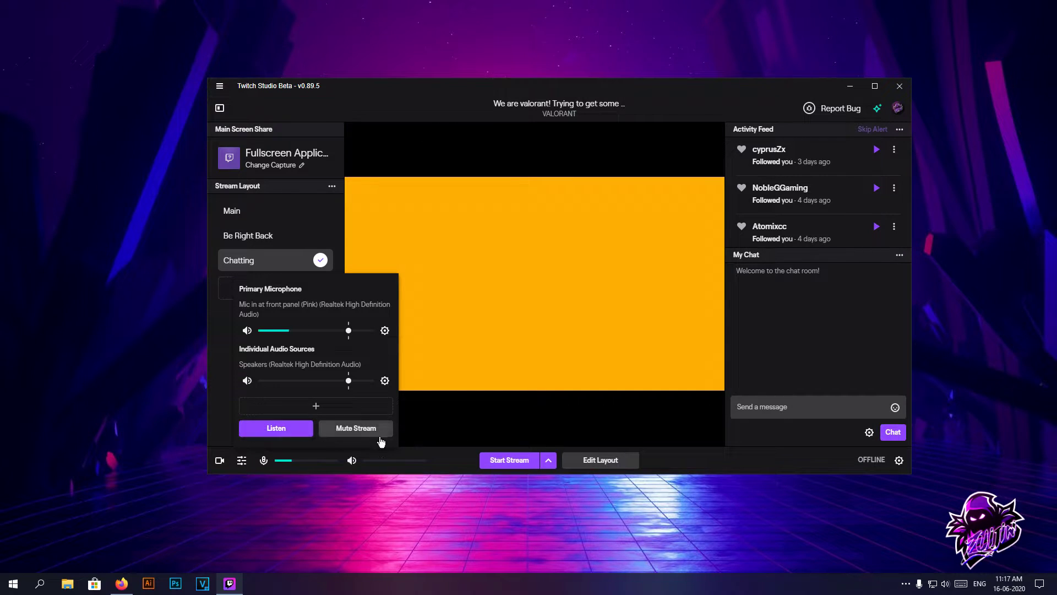
pyautogui.click(242, 460)
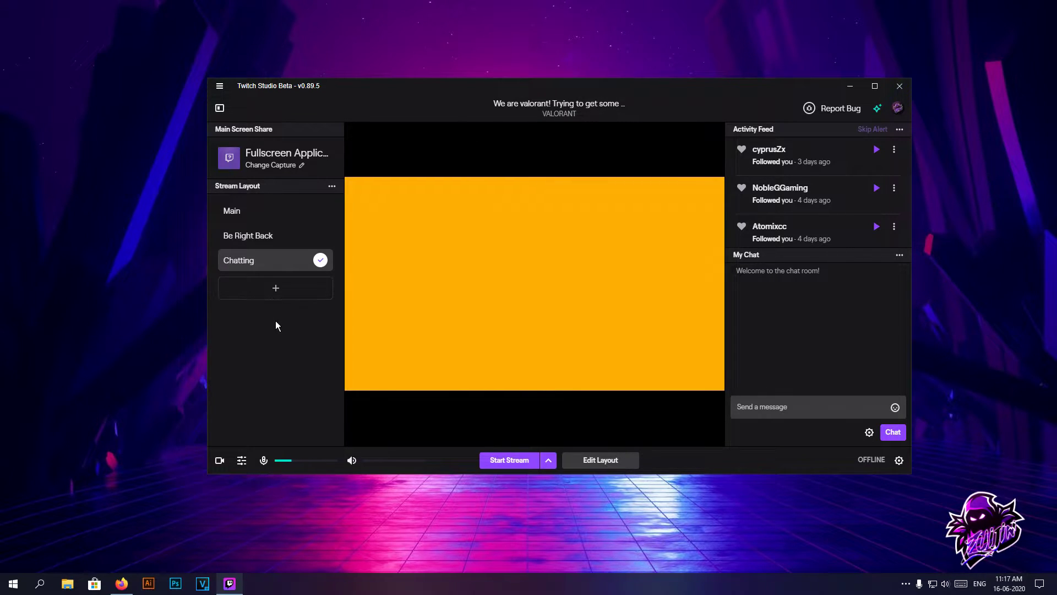
# Step: Switch among the layouts and move Main below Be Right Back
pyautogui.click(283, 235)
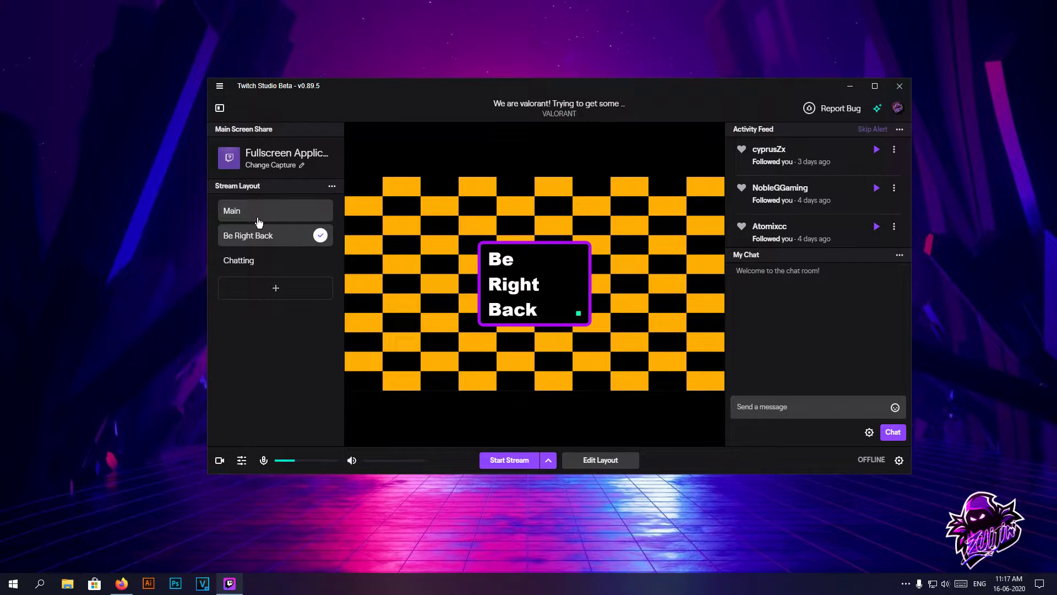
pyautogui.click(258, 218)
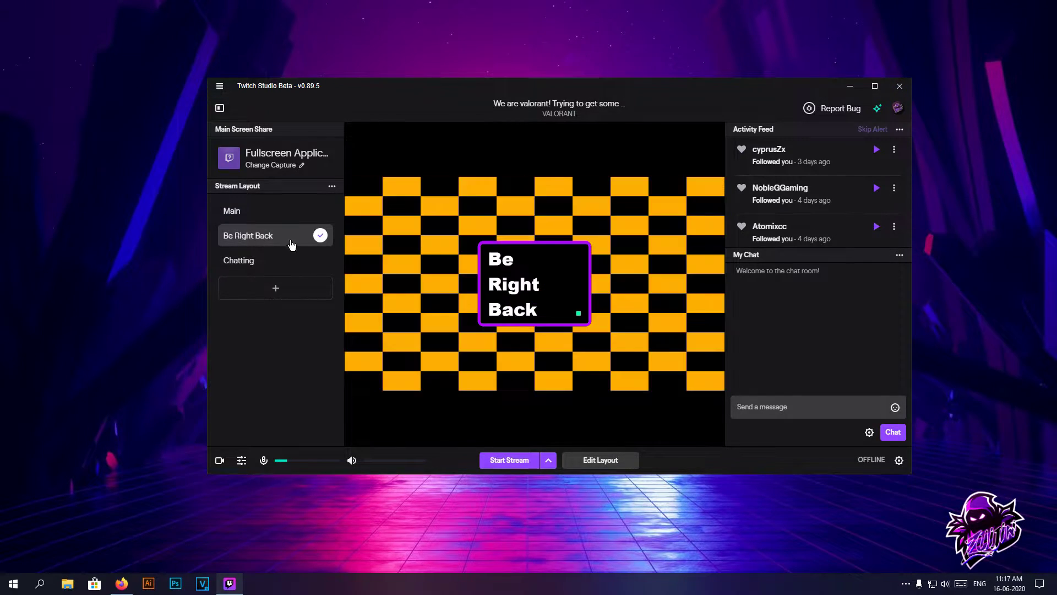
pyautogui.click(284, 262)
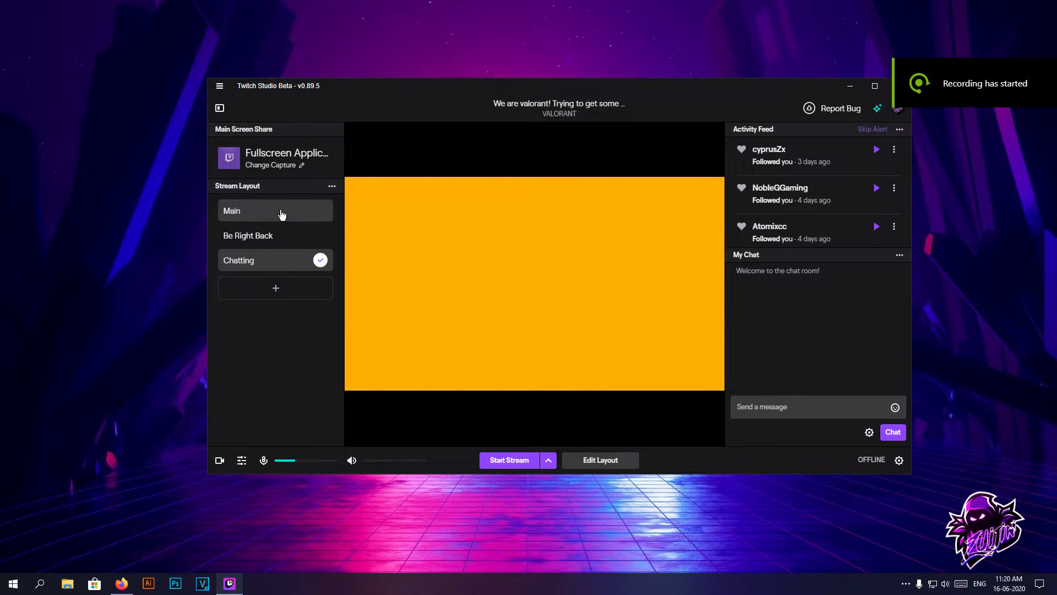
pyautogui.moveTo(281, 214); pyautogui.dragTo(277, 238)
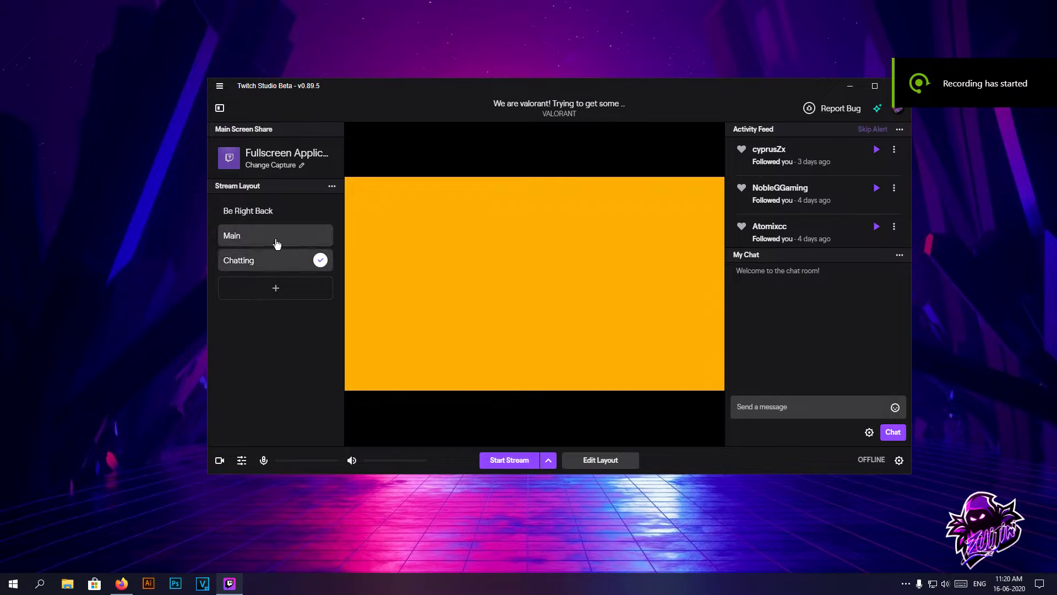
# Step: Rename the Be Right Back layout to 'starting'
pyautogui.click(273, 212)
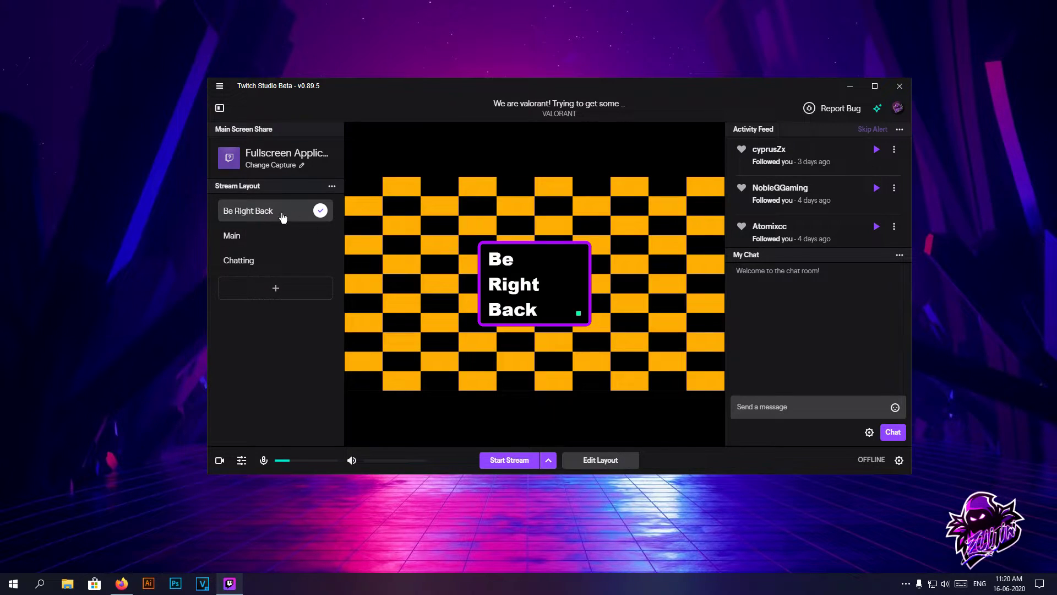
pyautogui.rightClick(274, 211)
pyautogui.click(293, 220)
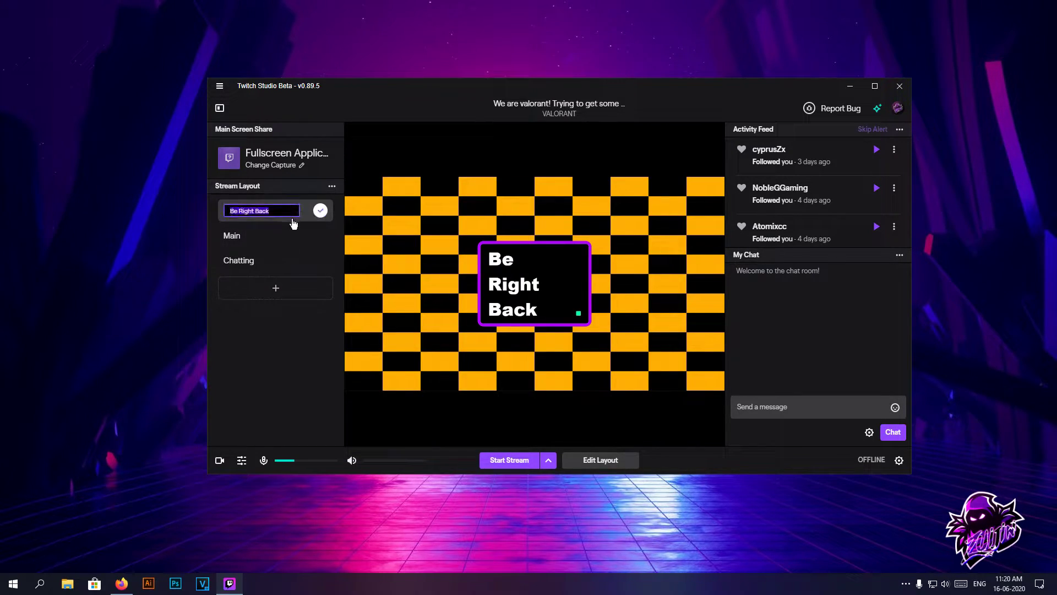
pyautogui.write('starting')
pyautogui.press('Return')
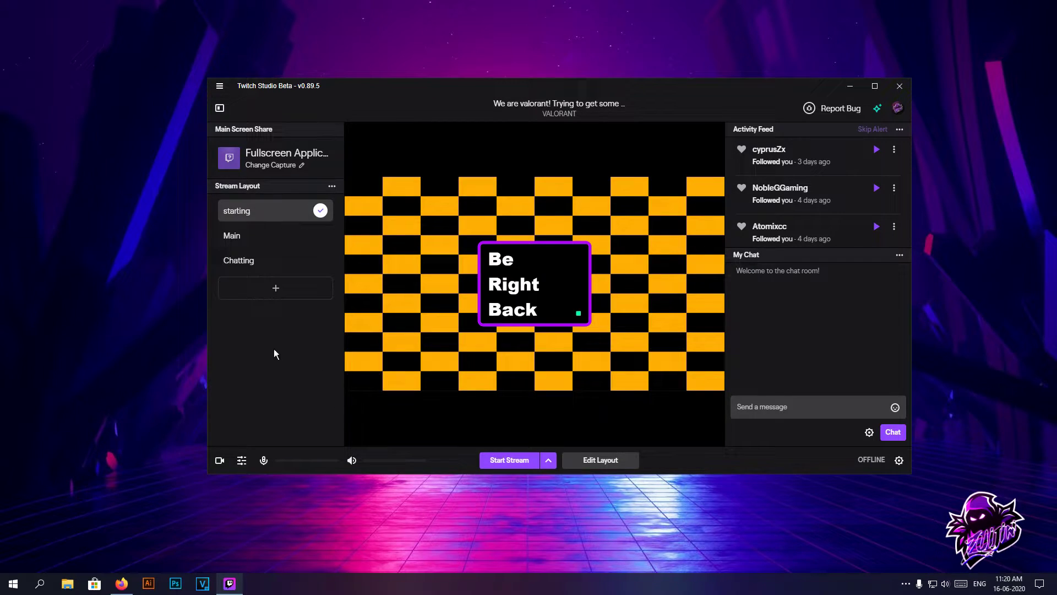
pyautogui.rightClick(272, 210)
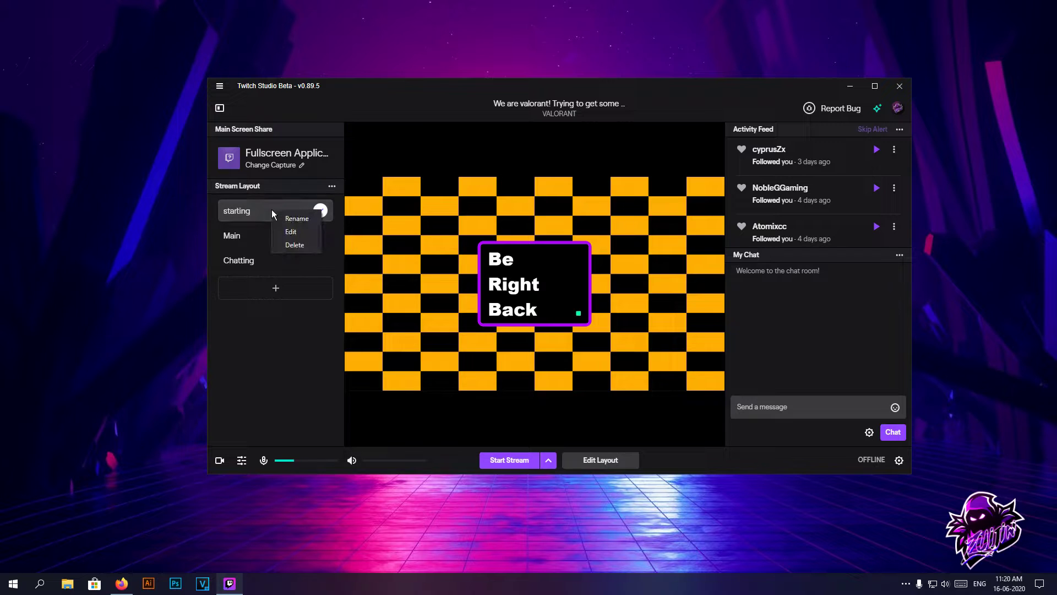
# Step: Edit the starting layout and delete its Dot Color, AFK Text and Text Background layers
pyautogui.click(290, 232)
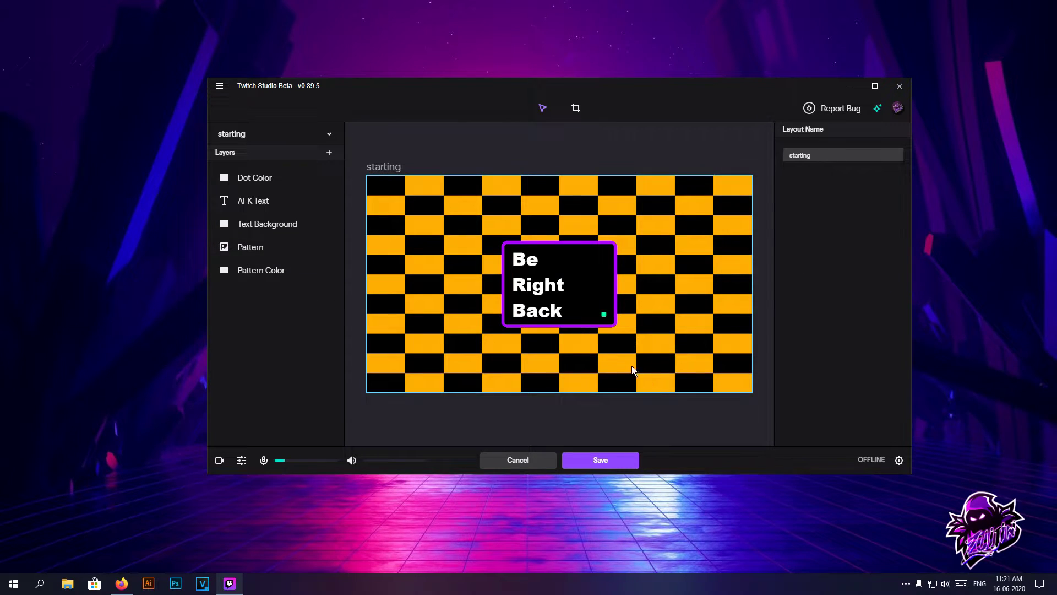
pyautogui.click(259, 177)
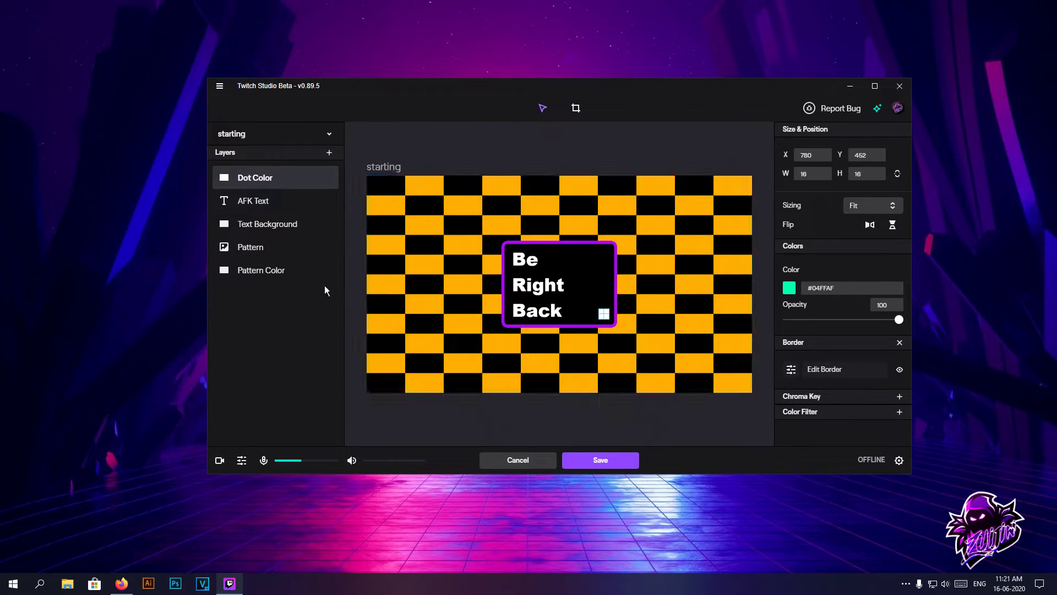
pyautogui.press('Delete')
pyautogui.click(600, 317)
pyautogui.click(275, 180)
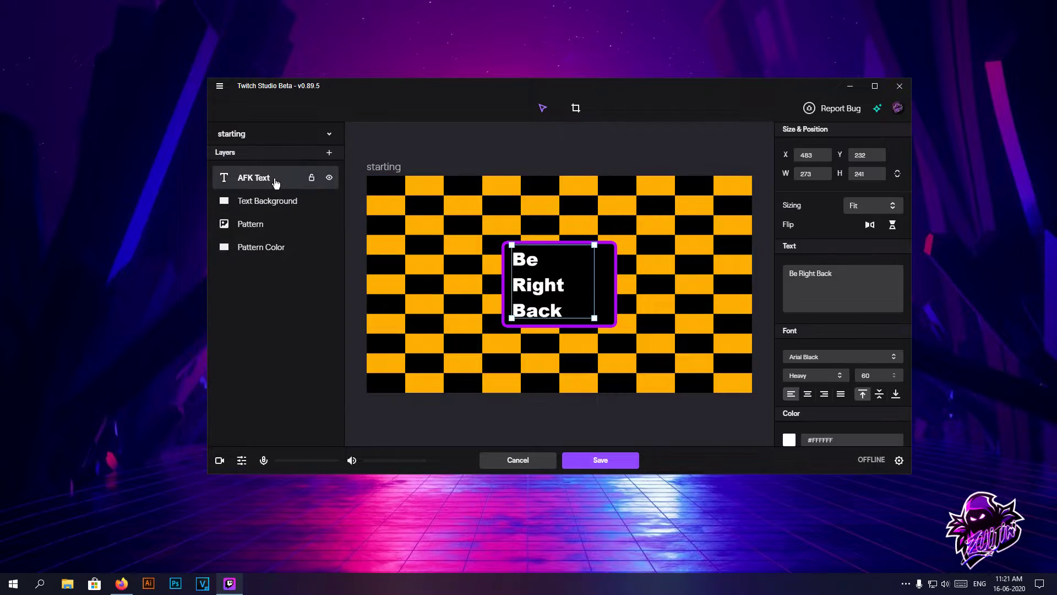
pyautogui.press('Delete')
pyautogui.click(600, 314)
pyautogui.click(267, 177)
pyautogui.press('Delete')
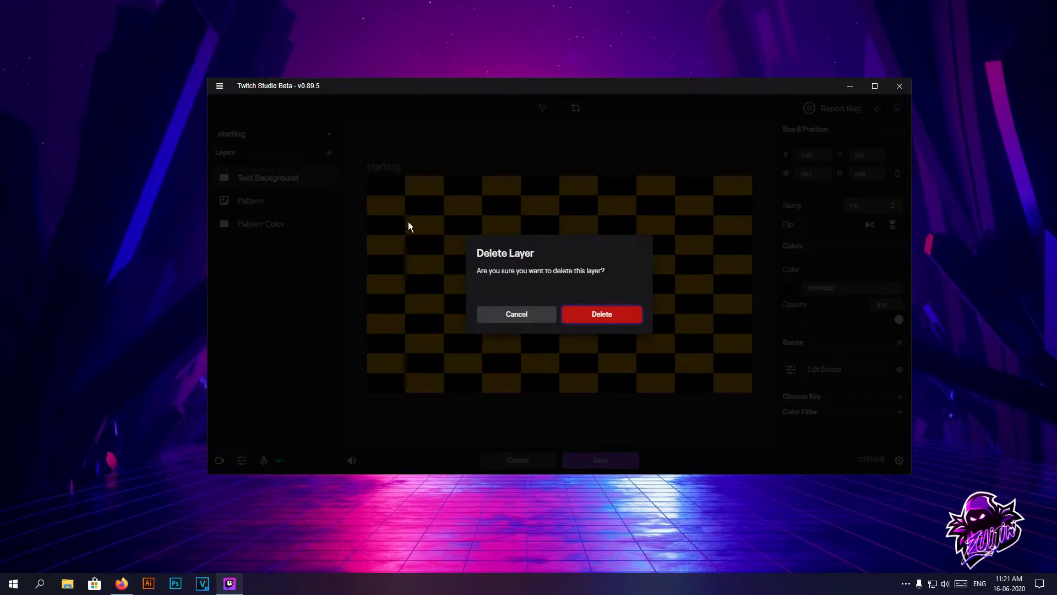
pyautogui.click(601, 314)
# Step: Delete the remaining Pattern and Pattern Color layers, leaving an empty canvas
pyautogui.click(270, 179)
pyautogui.press('Delete')
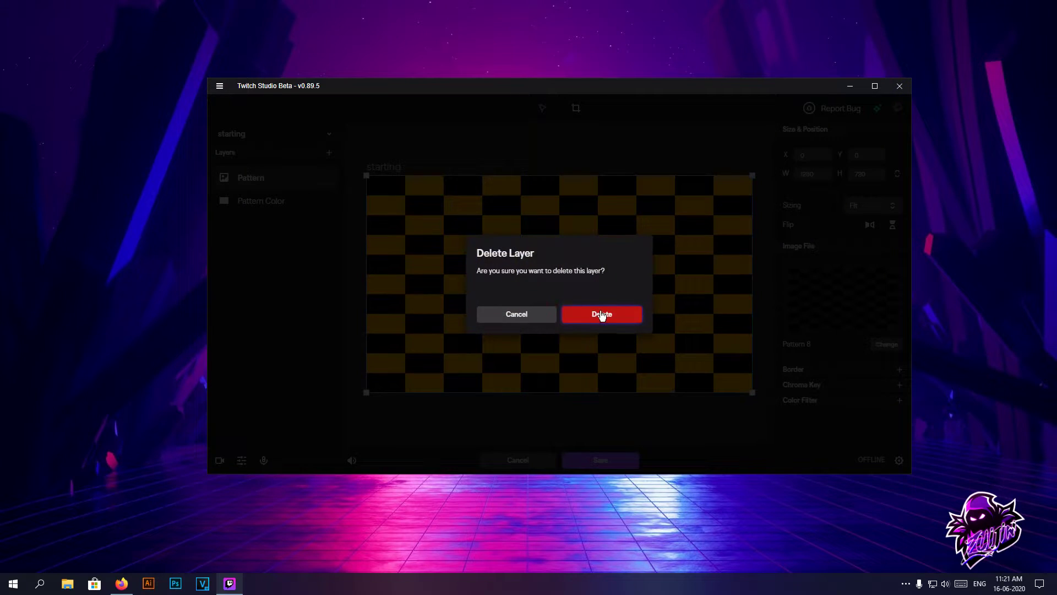
pyautogui.click(602, 314)
pyautogui.click(275, 179)
pyautogui.press('Delete')
pyautogui.click(617, 317)
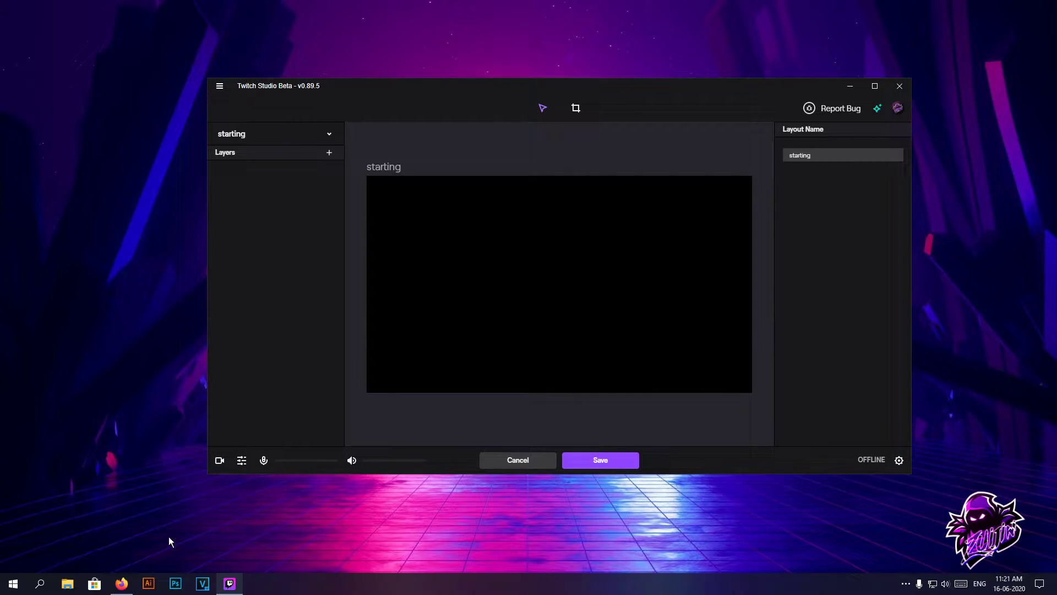
pyautogui.click(122, 583)
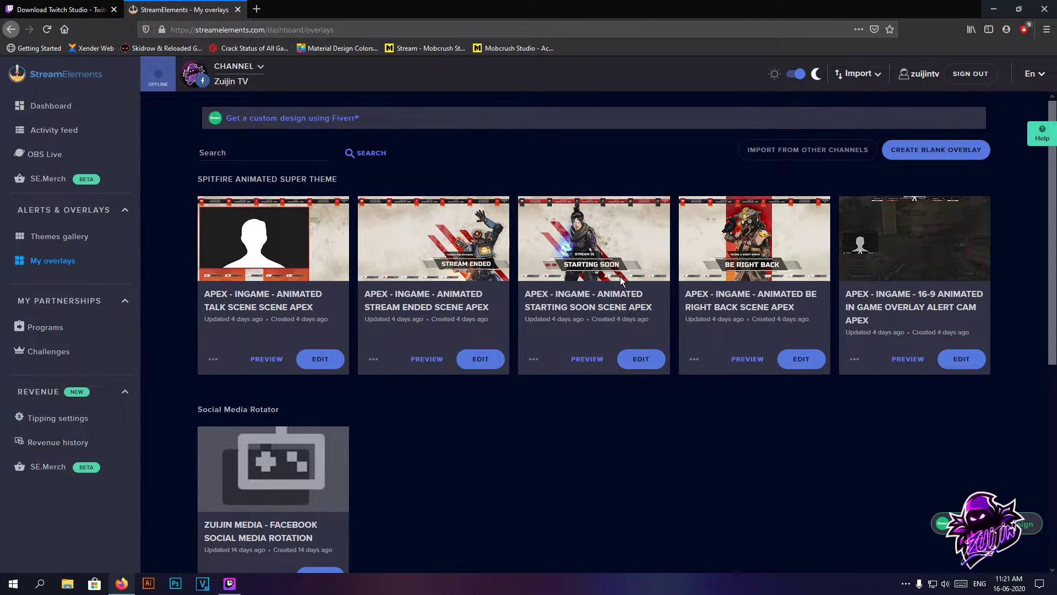
# Step: Bring up the Apex Starting Soon overlay's options menu to get its URL
pyautogui.click(533, 358)
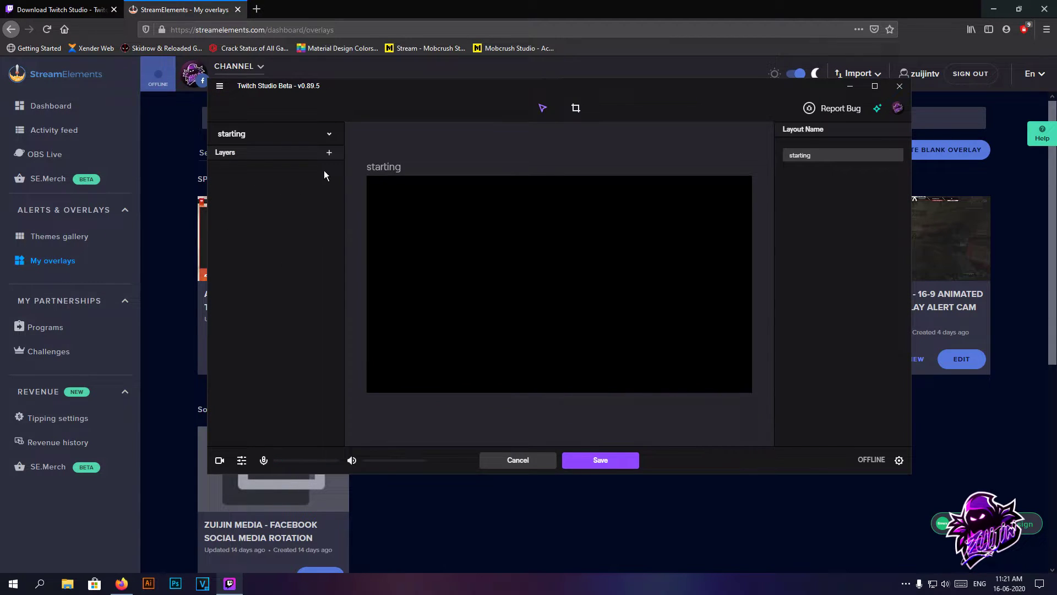
# Step: Add a webpage layer named 'overlay' to the starting layout
pyautogui.click(329, 152)
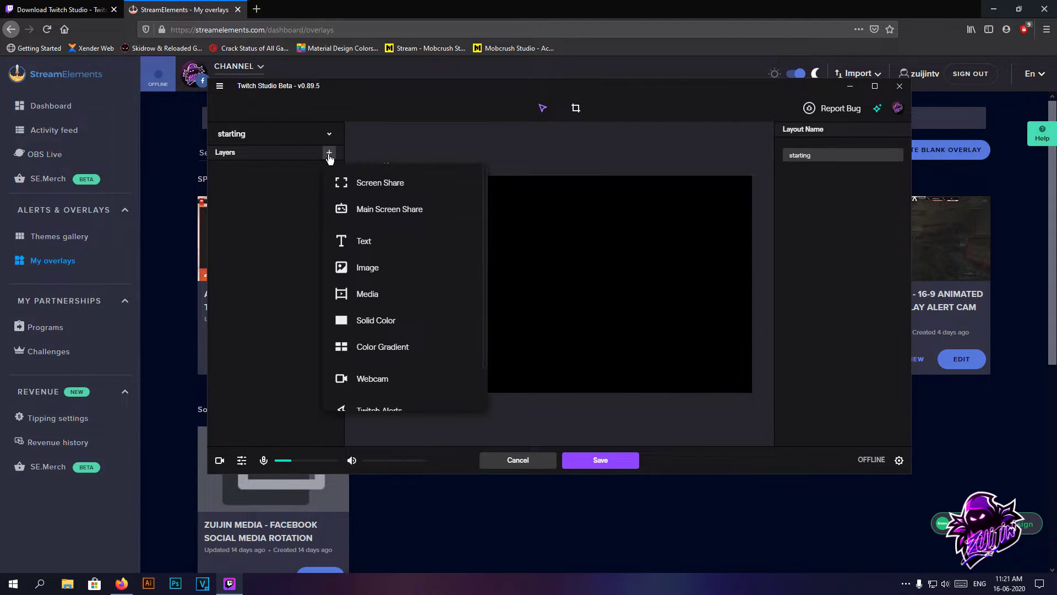
pyautogui.scroll(-2, 429, 248)
pyautogui.click(407, 389)
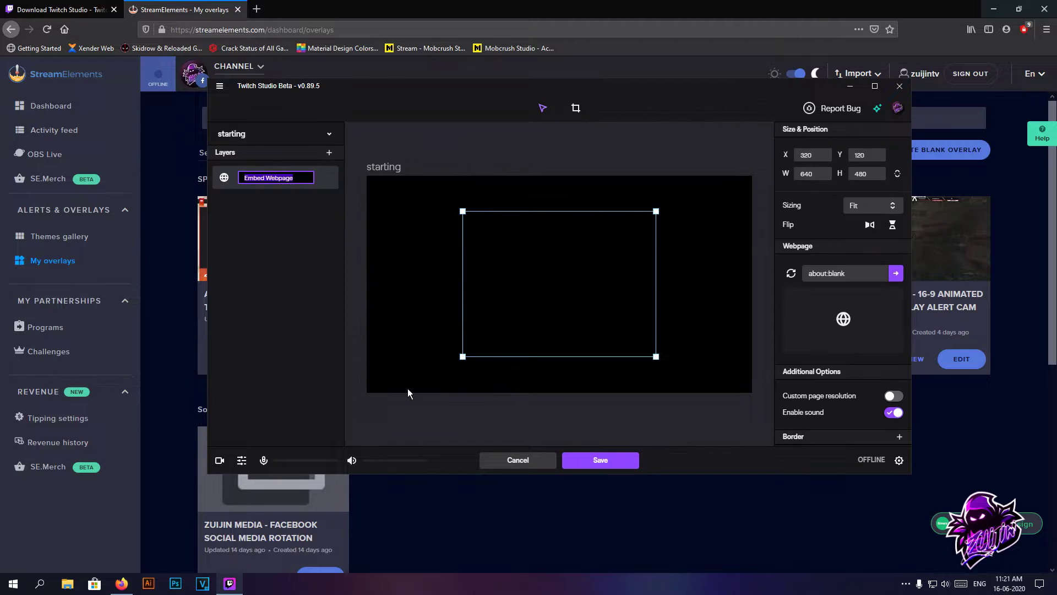
pyautogui.moveTo(298, 191)
pyautogui.press('BackSpace')
pyautogui.write('overlay')
pyautogui.press('Return')
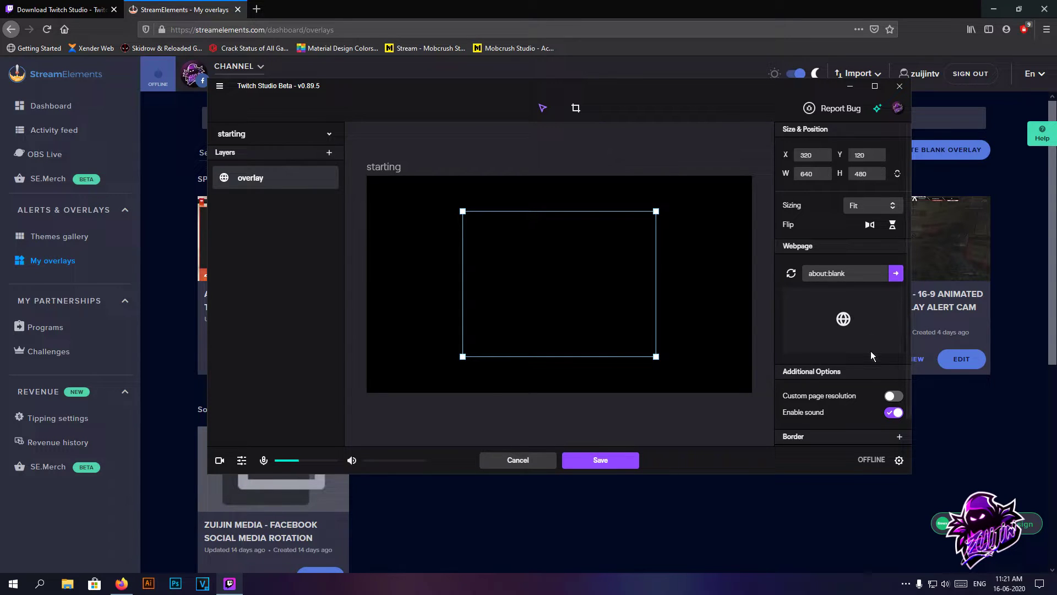
# Step: Enable custom page resolution of 1920 × 1080 for the overlay layer
pyautogui.scroll(-2, 869, 349)
pyautogui.click(889, 370)
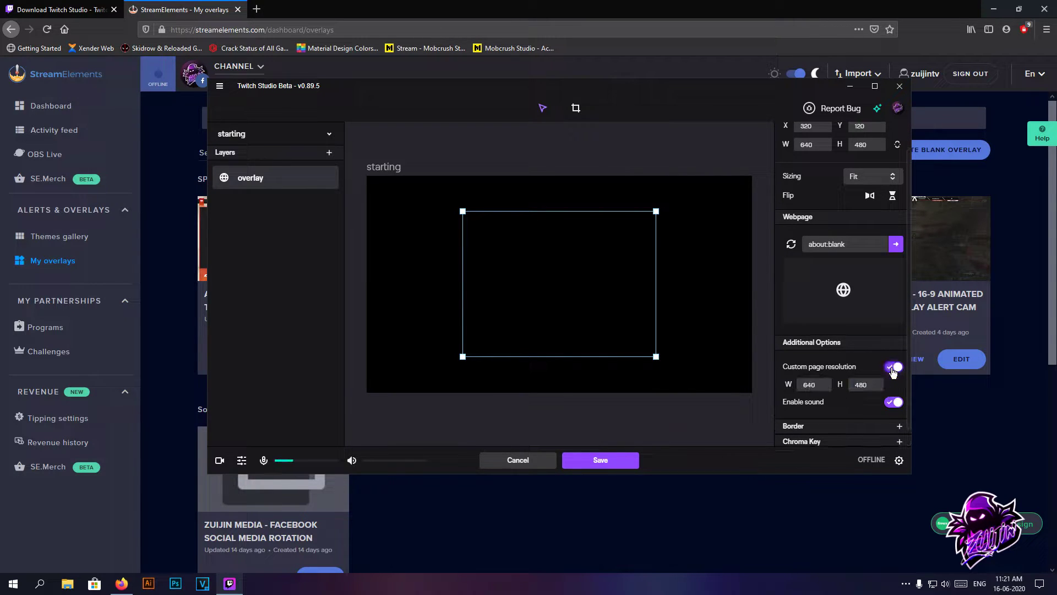
pyautogui.click(788, 382)
pyautogui.write('1920')
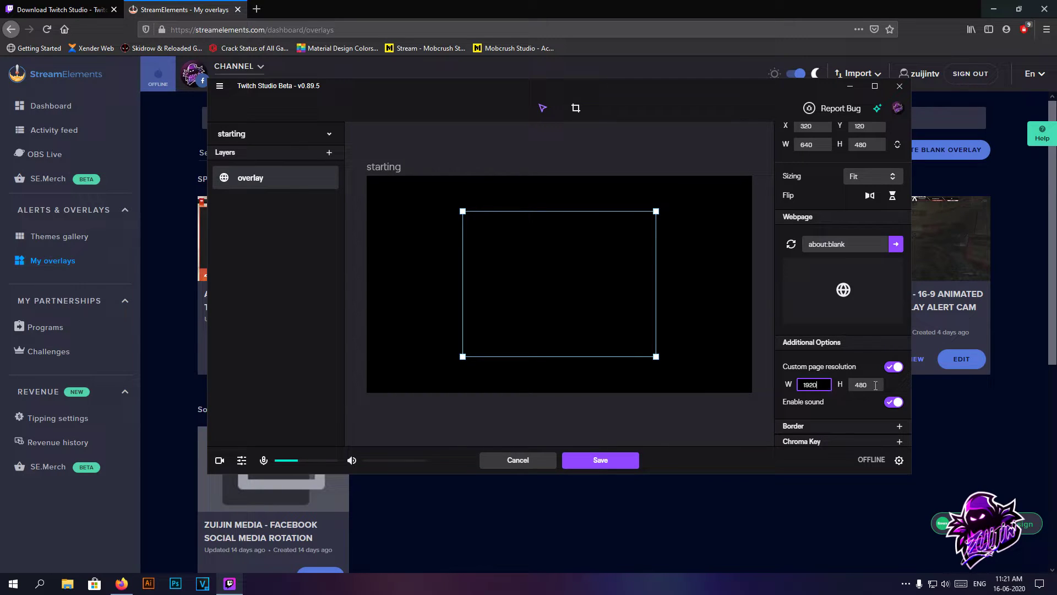
pyautogui.click(879, 385)
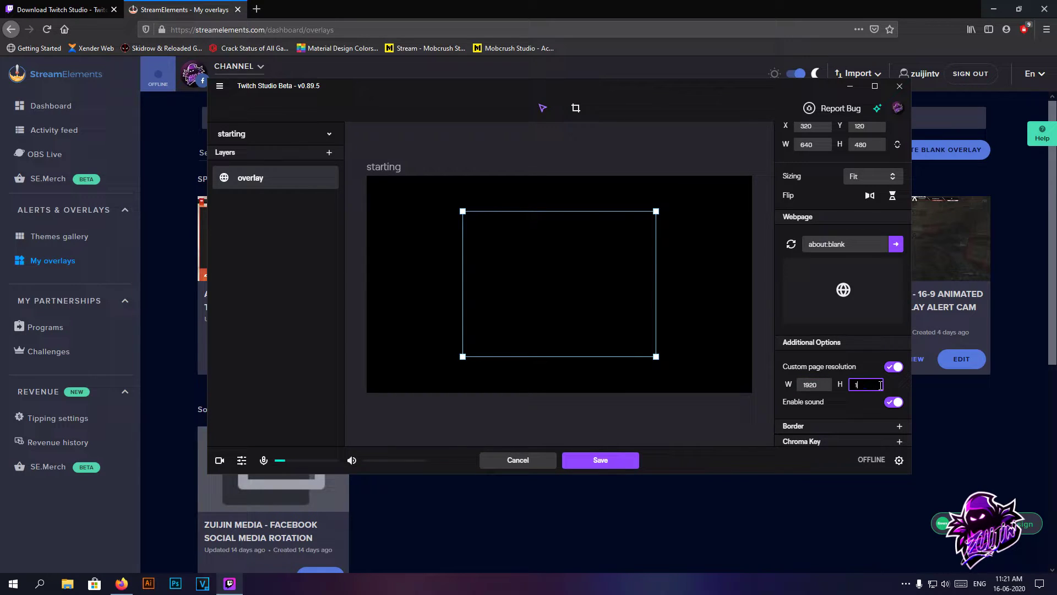
# Step: Load the pasted StreamElements Starting Soon URL and stretch the layer to fill the canvas
pyautogui.scroll(-1, 859, 363)
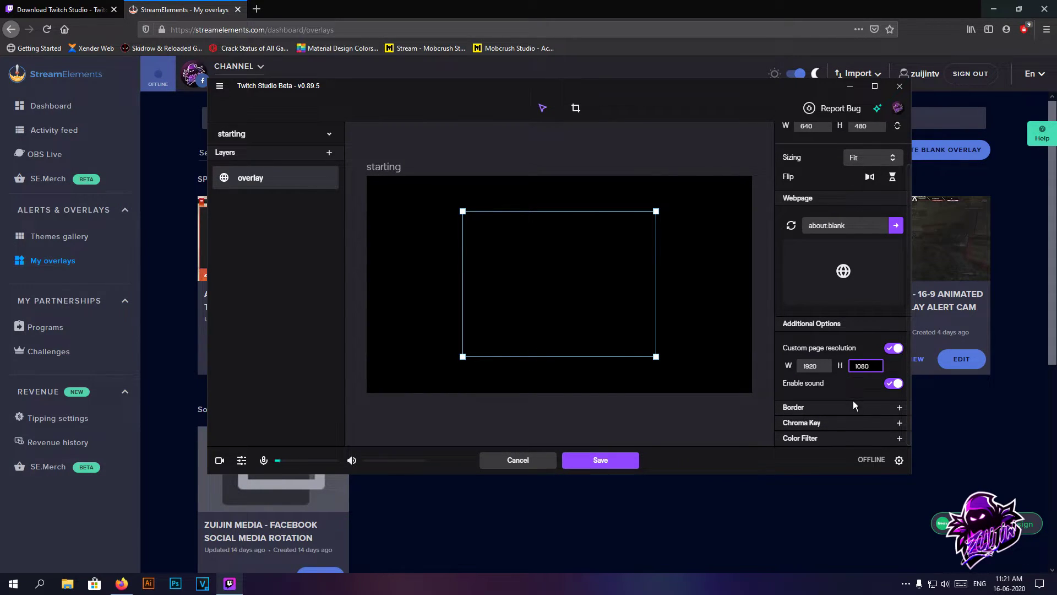
pyautogui.click(856, 227)
pyautogui.hotkey('ctrl', 'v')
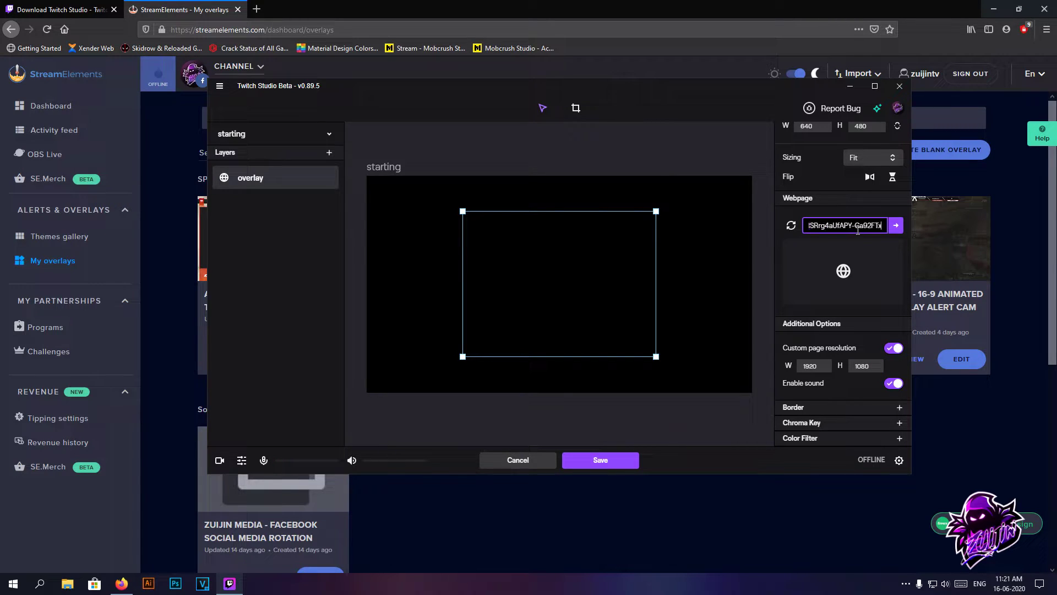
pyautogui.click(895, 225)
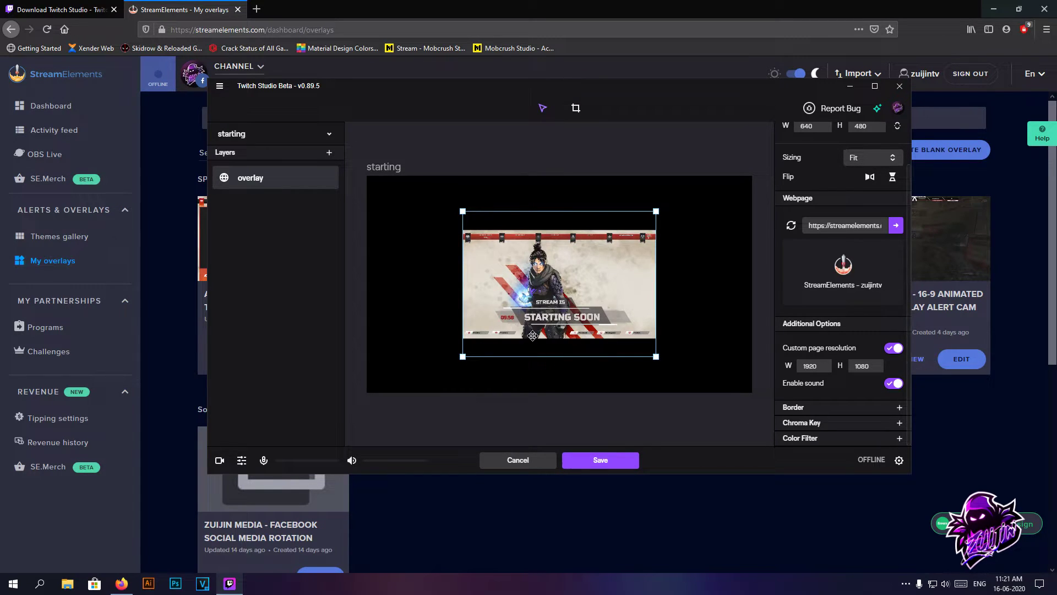
pyautogui.moveTo(471, 358); pyautogui.dragTo(366, 392)
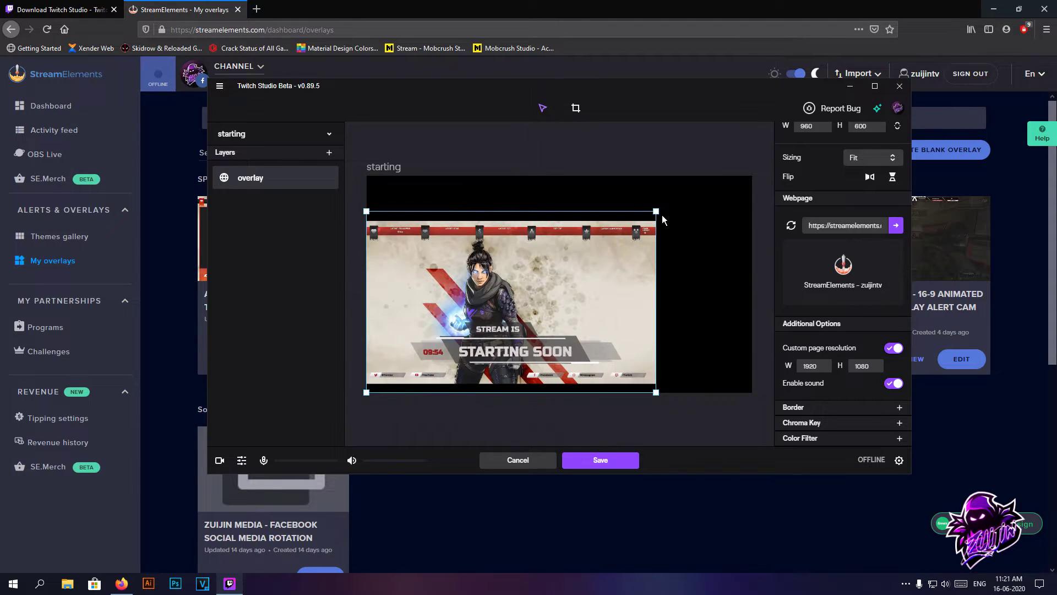
pyautogui.moveTo(656, 212); pyautogui.dragTo(751, 175)
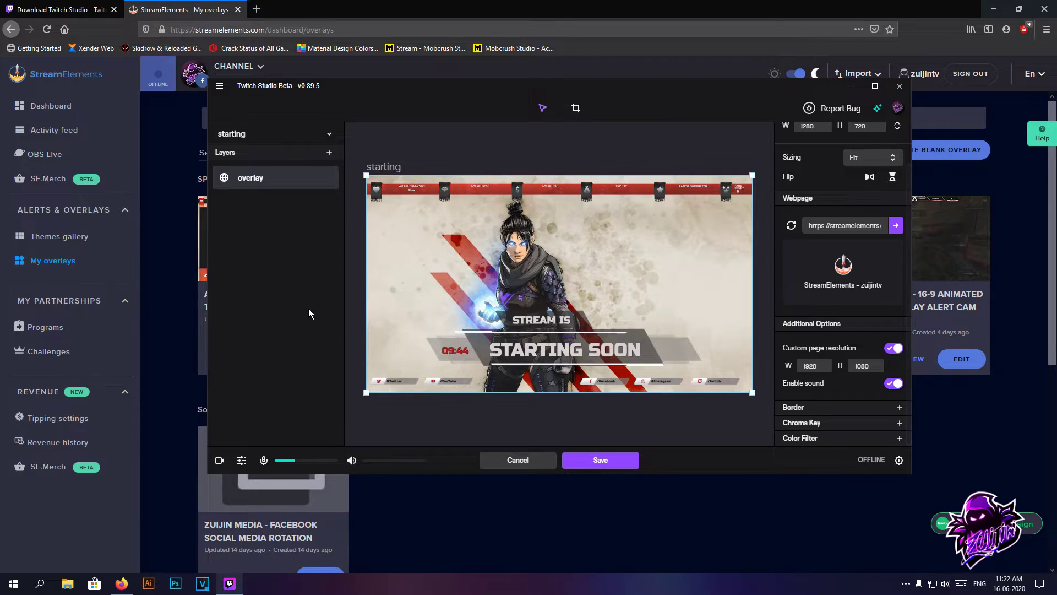
# Step: Add a Twitch Alerts layer and play test Follow and Host alerts
pyautogui.click(330, 152)
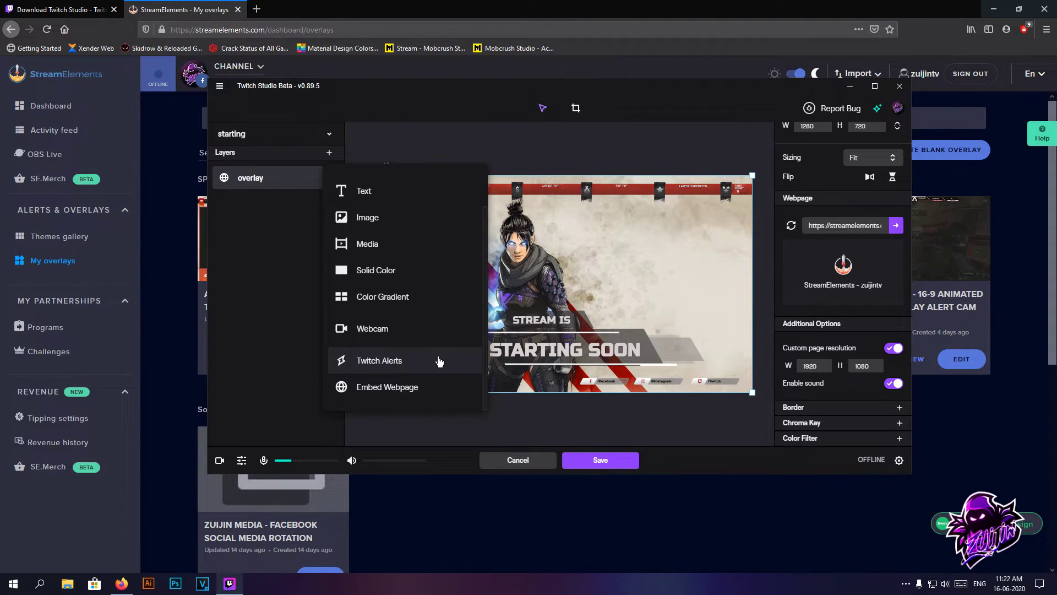
pyautogui.click(370, 358)
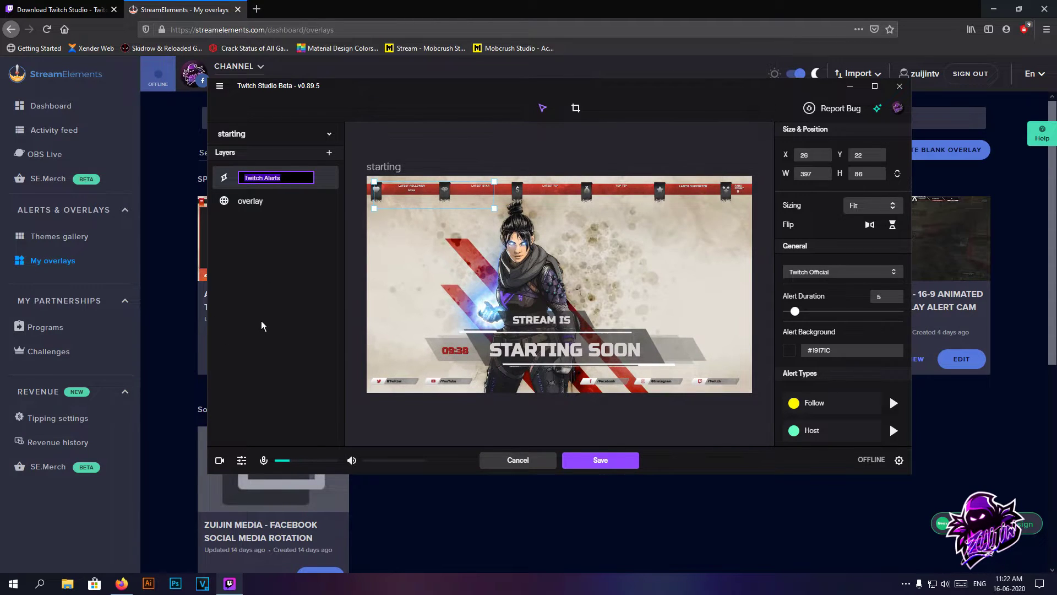
pyautogui.press('Return')
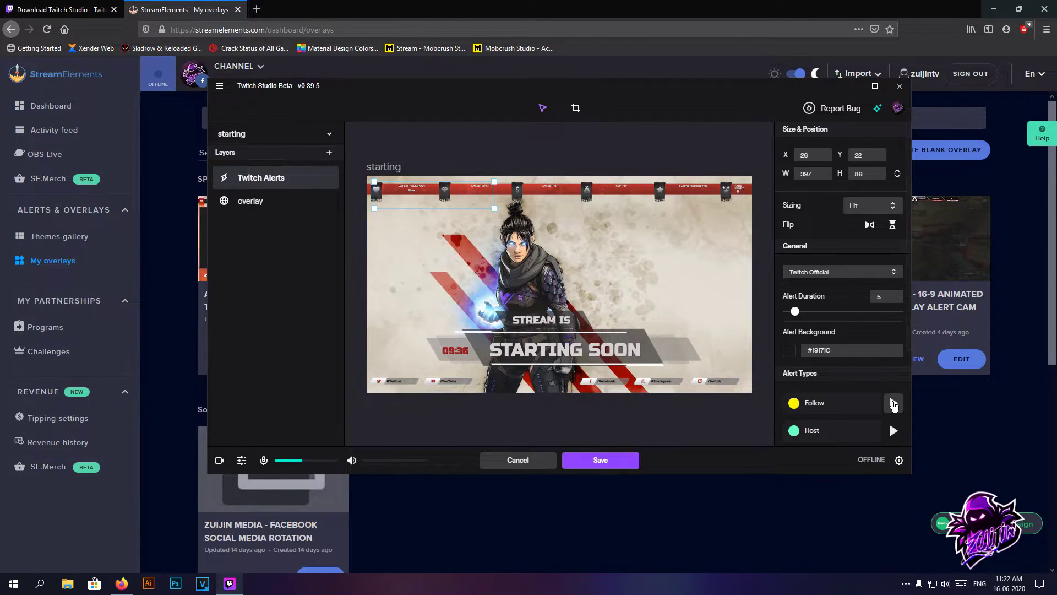
pyautogui.click(893, 403)
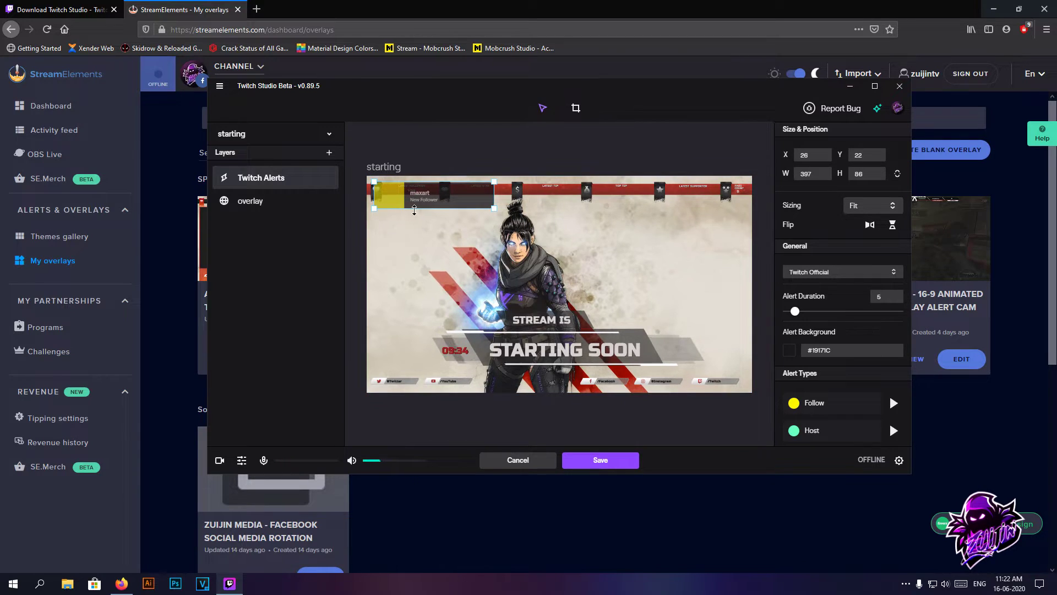
pyautogui.click(893, 430)
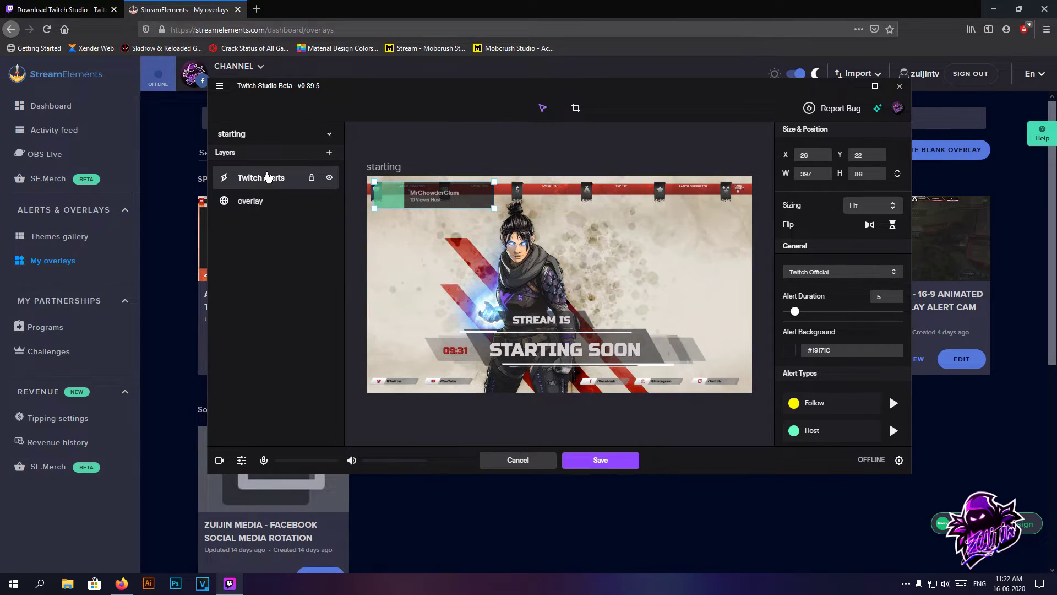
# Step: Delete the Twitch Alerts layer, keeping only the overlay layer
pyautogui.press('Delete')
pyautogui.click(598, 318)
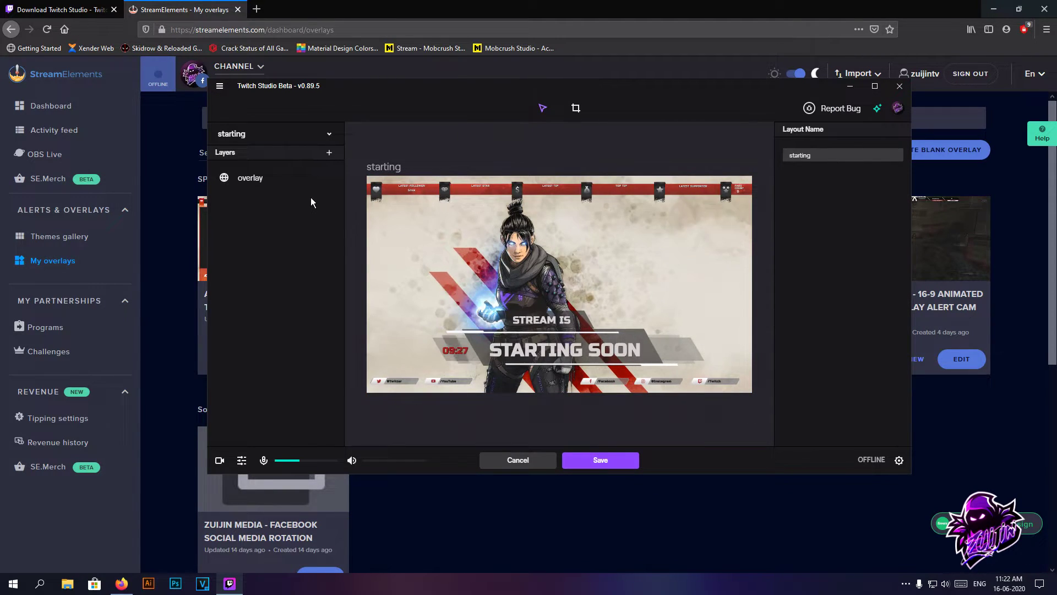
pyautogui.click(250, 178)
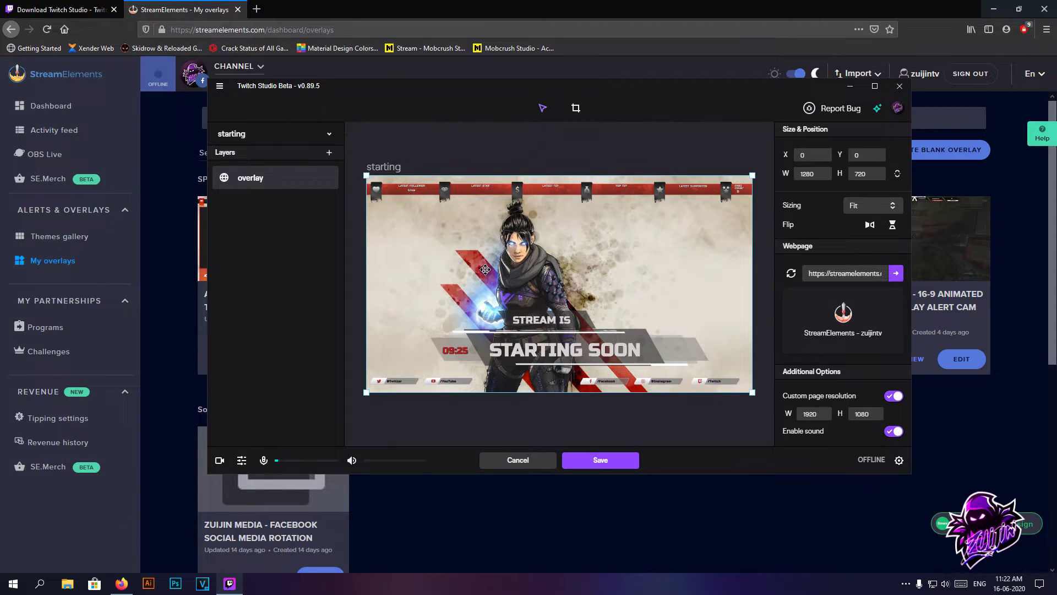
pyautogui.click(329, 152)
pyautogui.click(262, 302)
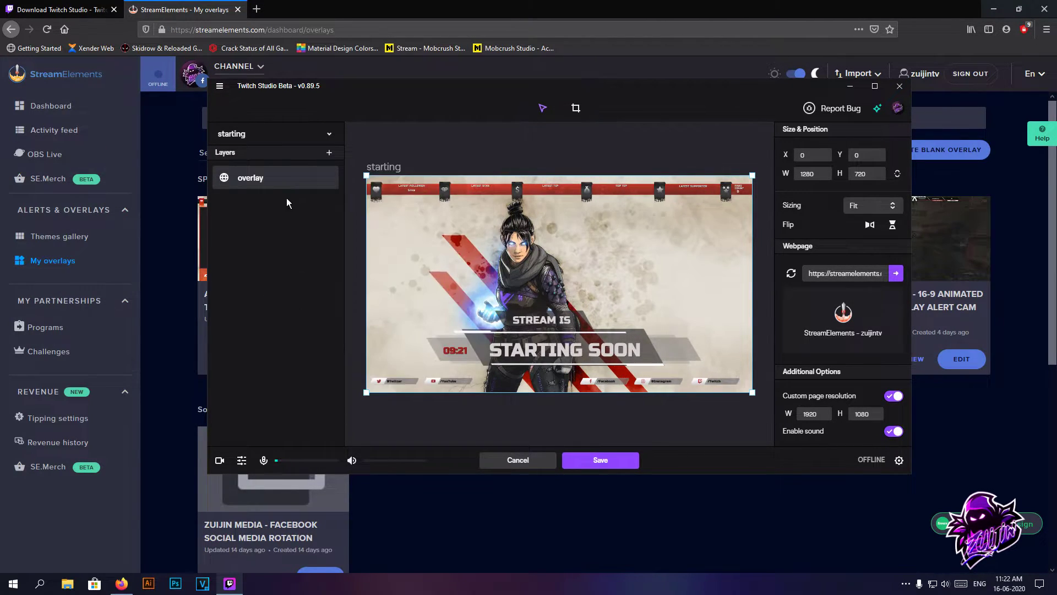
pyautogui.click(329, 134)
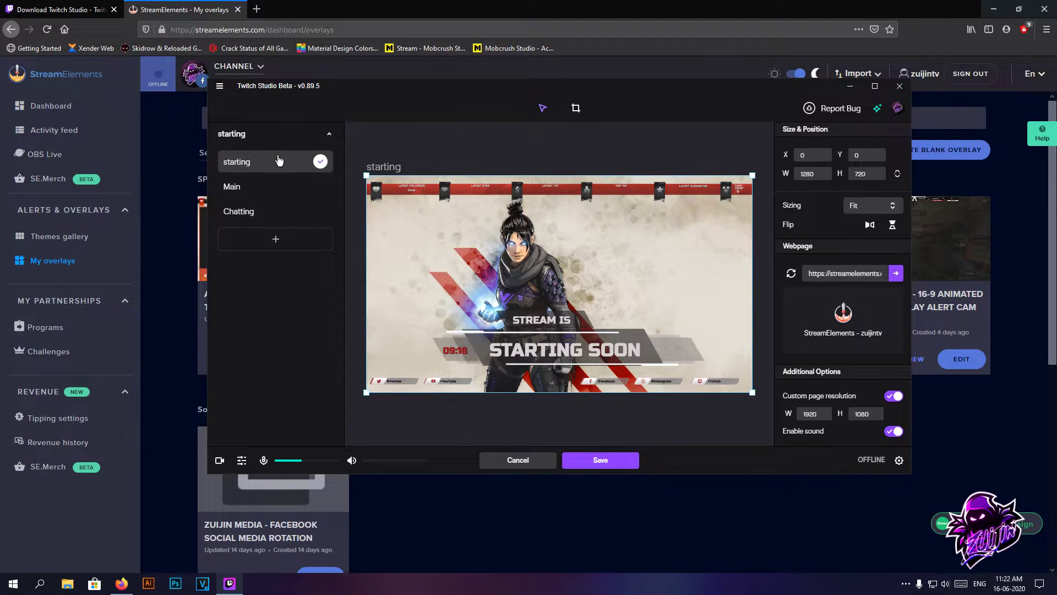
# Step: Switch to the Main layout and delete its Alerts, Wallpaper and Background Color layers
pyautogui.click(265, 187)
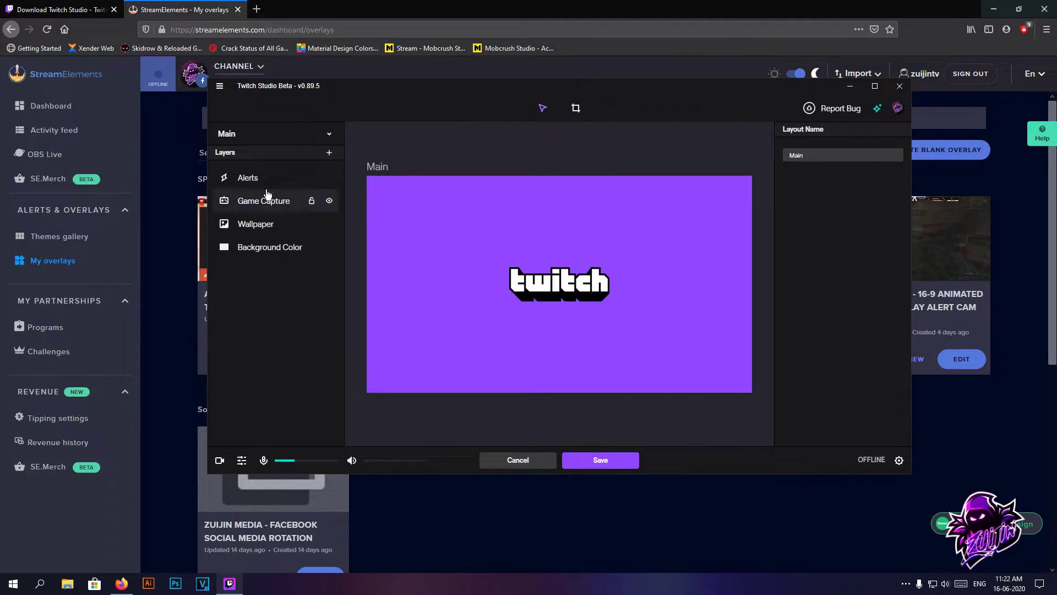
pyautogui.click(285, 189)
pyautogui.press('Delete')
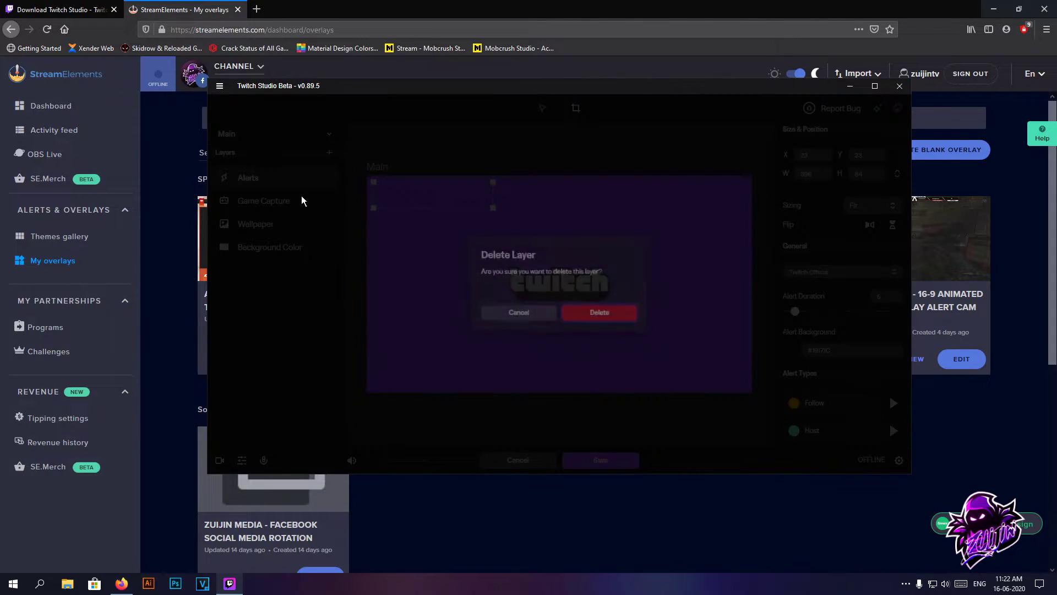
pyautogui.click(607, 321)
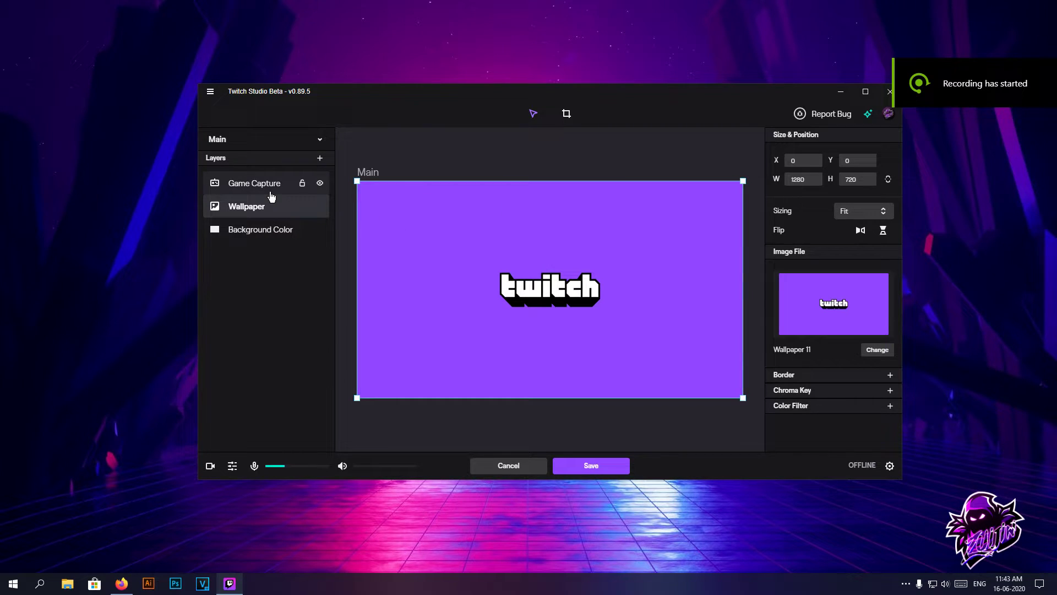
pyautogui.click(267, 221)
pyautogui.click(264, 215)
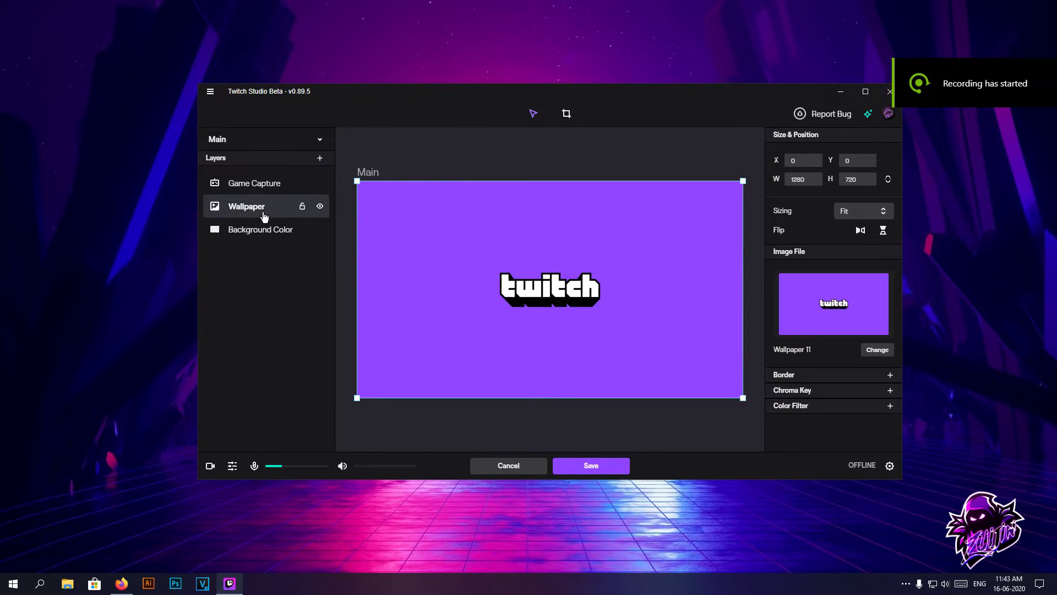
pyautogui.press('Delete')
pyautogui.click(578, 322)
pyautogui.click(286, 221)
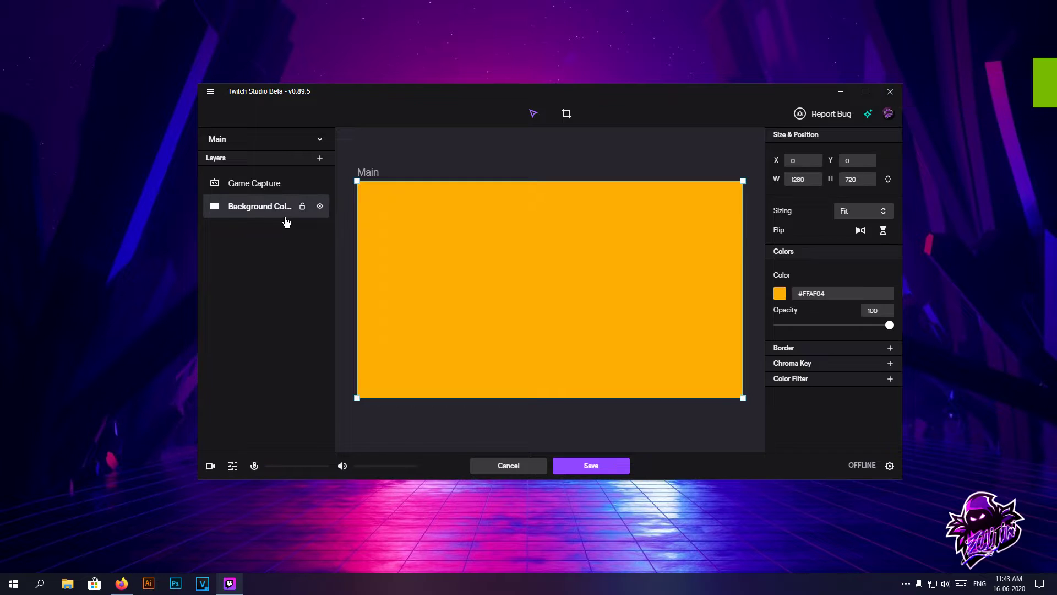
pyautogui.press('Delete')
pyautogui.click(602, 316)
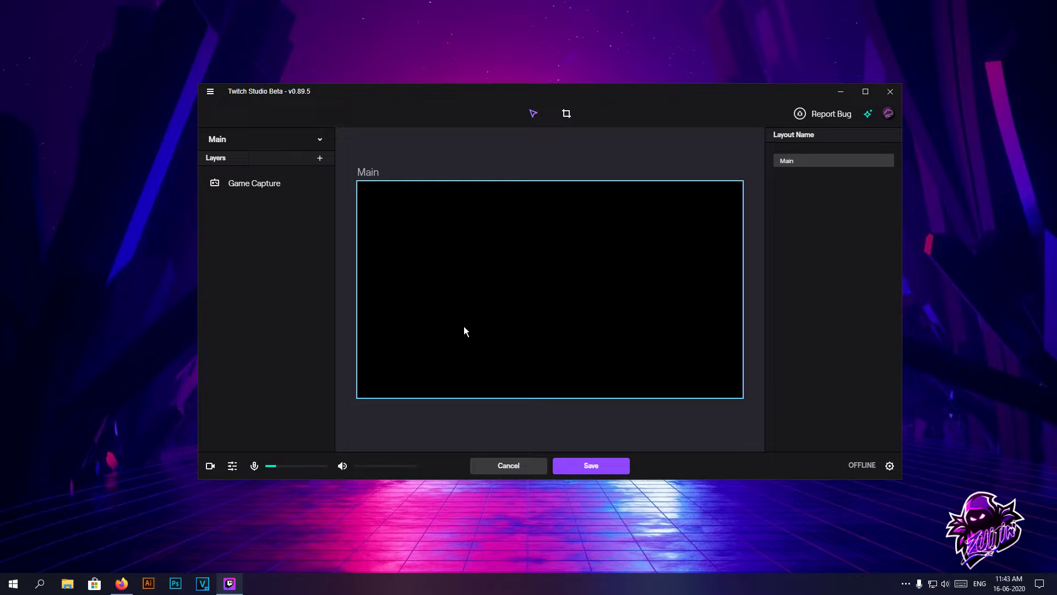
# Step: Copy the in-game overlay's URL in StreamElements and return to Twitch Studio
pyautogui.click(122, 584)
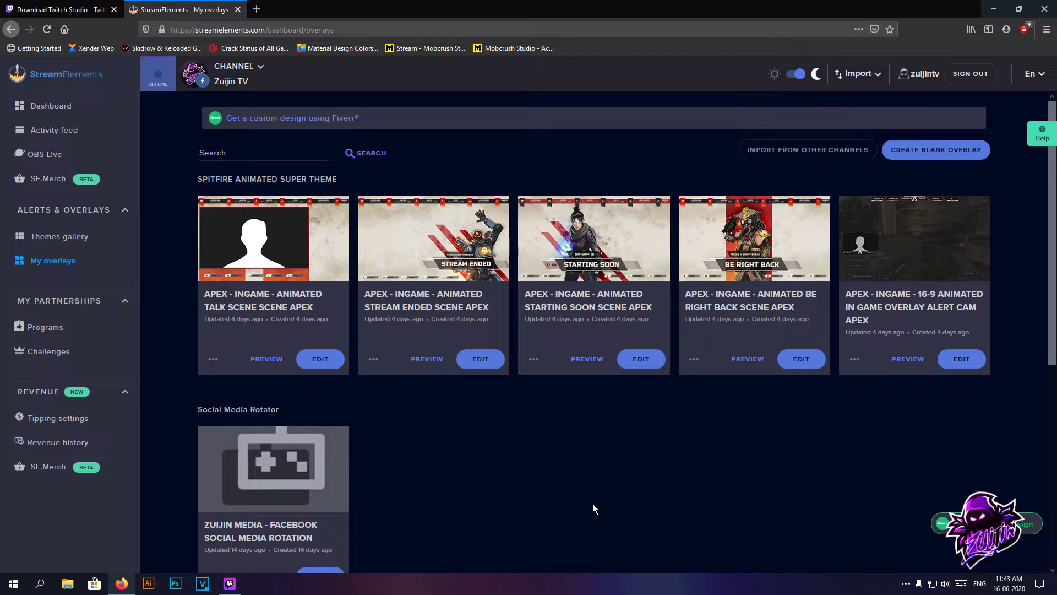
pyautogui.click(853, 361)
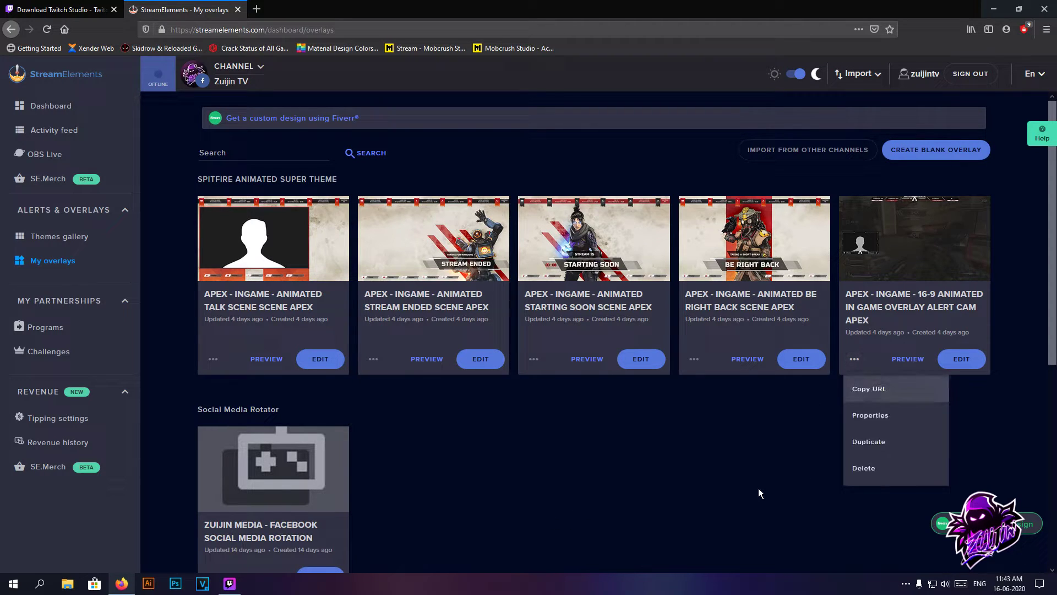
pyautogui.click(873, 387)
pyautogui.hotkey('alt', 'Tab')
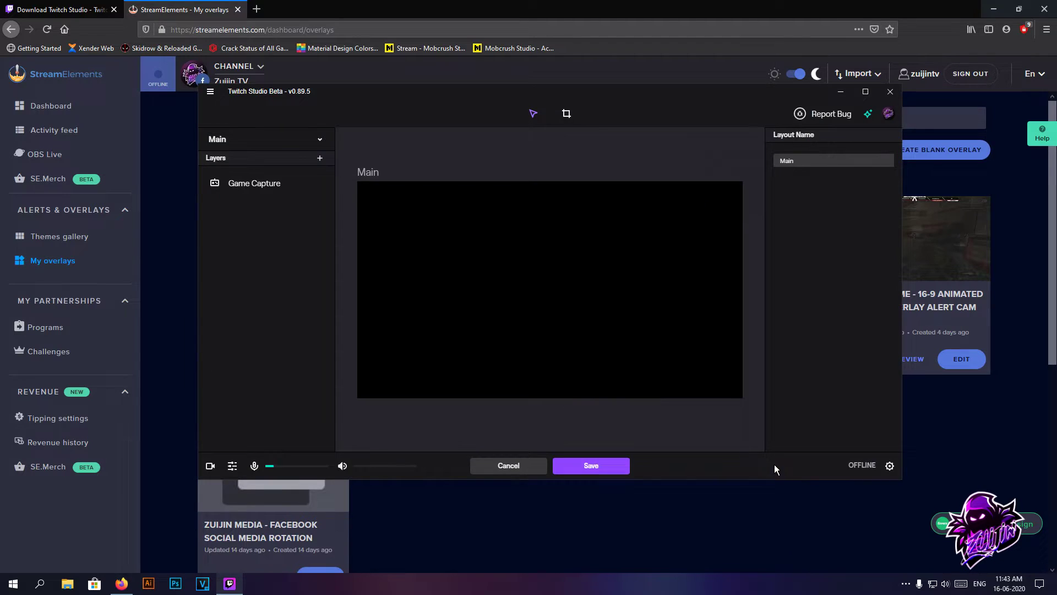
# Step: Add an embedded webpage layer named 'over' loading the copied overlay URL at 1920×1080 resolution
pyautogui.click(320, 158)
pyautogui.click(398, 391)
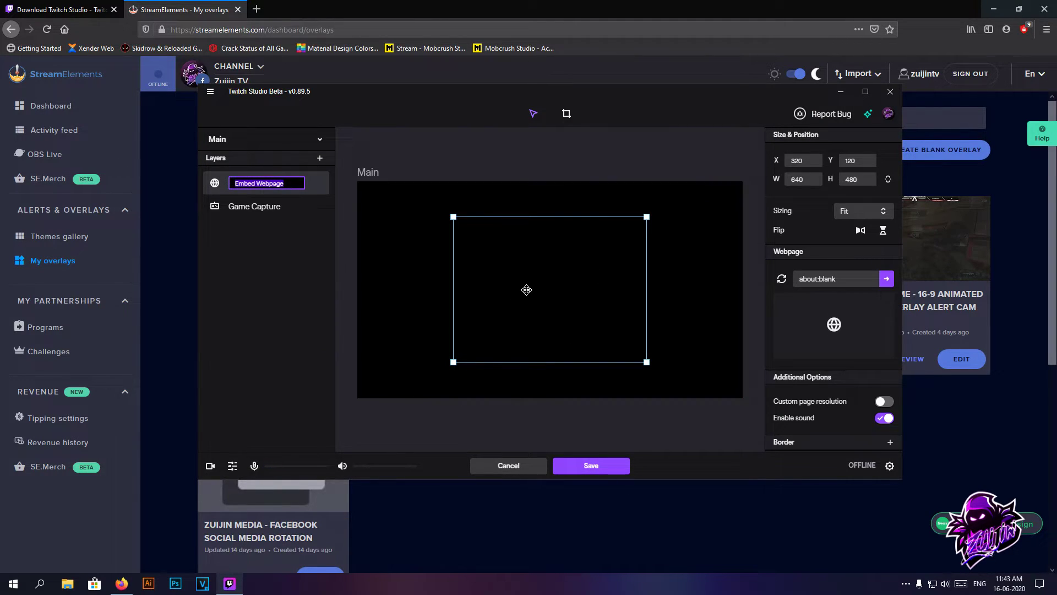
pyautogui.write('overlay')
pyautogui.click(856, 279)
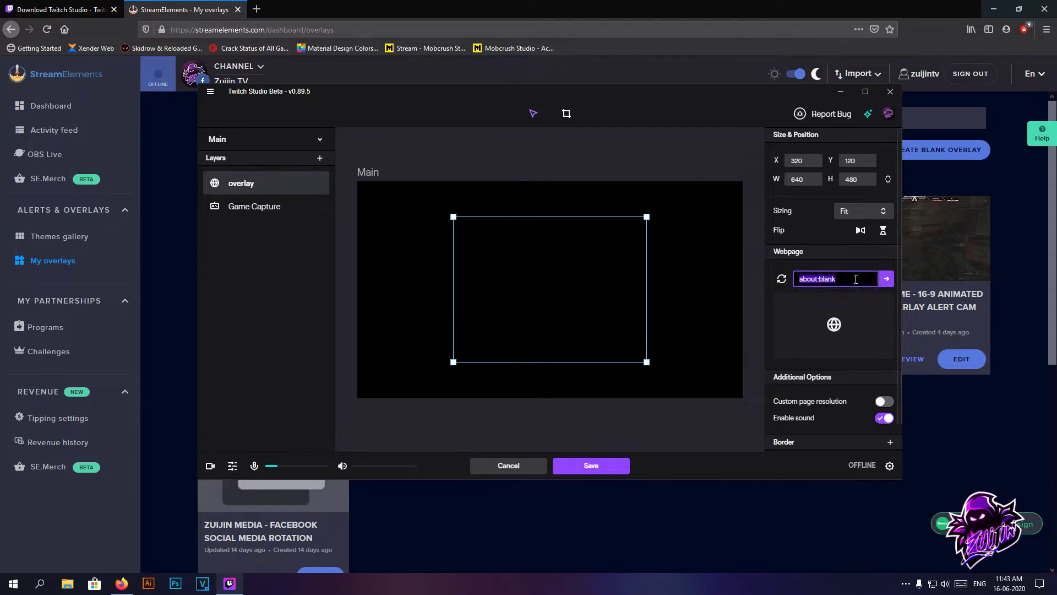
pyautogui.click(887, 282)
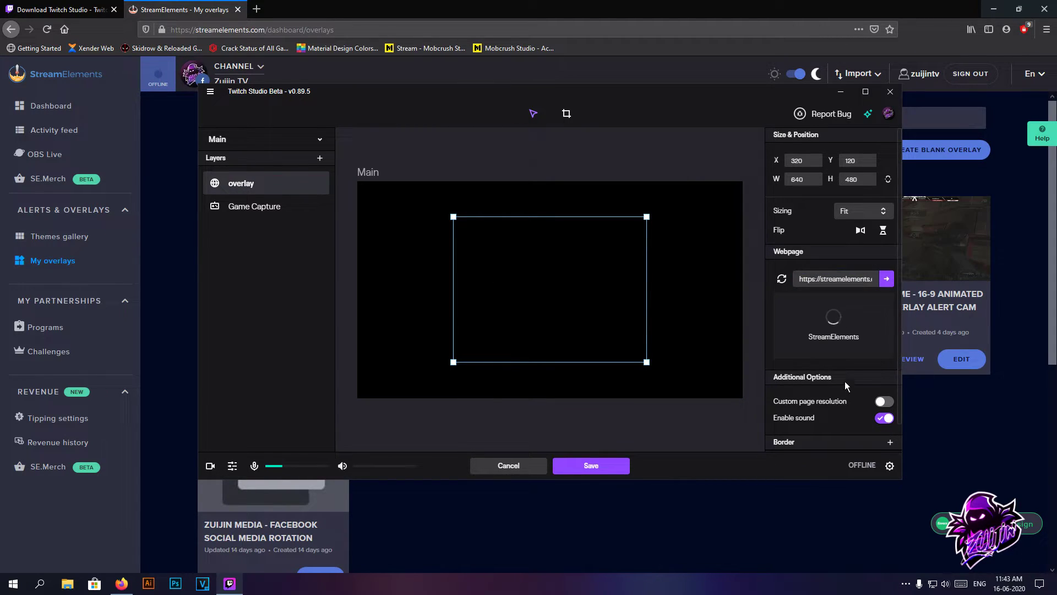
pyautogui.click(860, 400)
pyautogui.scroll(-1, 849, 398)
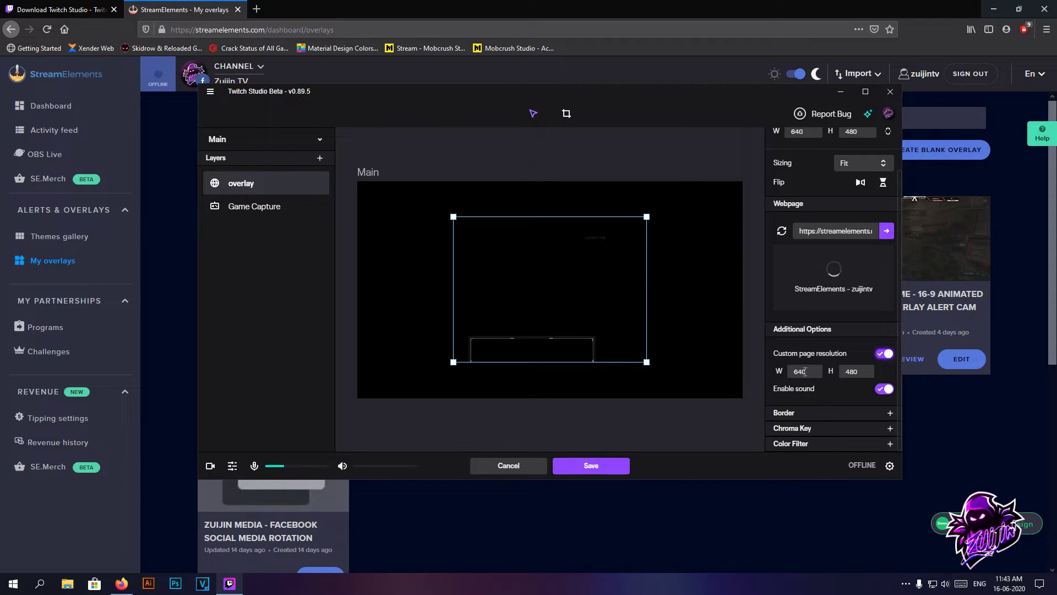
pyautogui.click(791, 373)
pyautogui.write('1920')
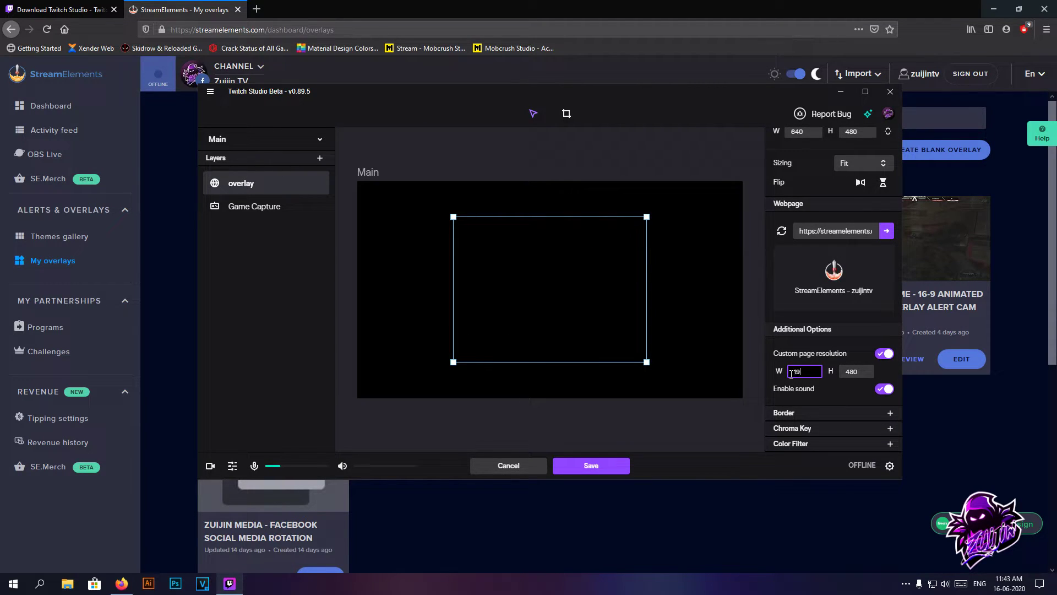
pyautogui.click(865, 372)
pyautogui.write('1080')
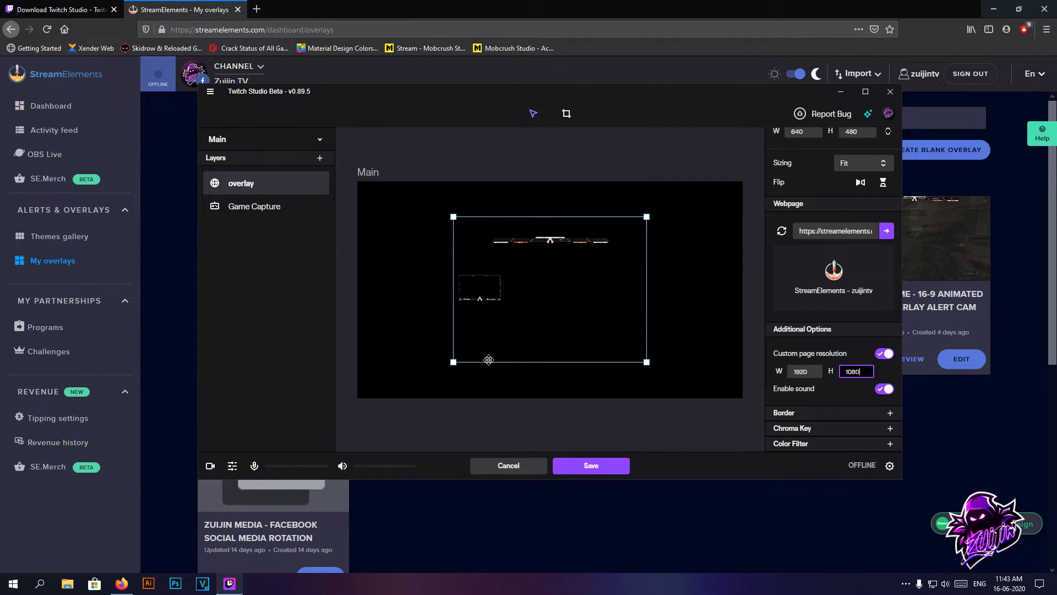
# Step: Stretch the overlay layer to fill the full 1280×720 canvas, then deselect it
pyautogui.moveTo(453, 361); pyautogui.dragTo(357, 394)
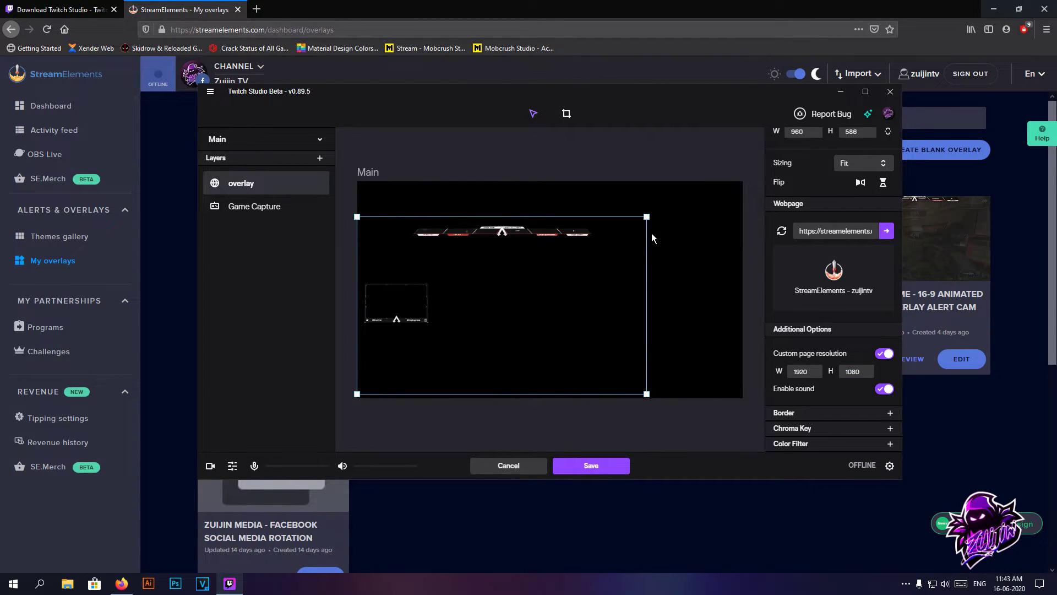
pyautogui.moveTo(645, 217); pyautogui.dragTo(743, 180)
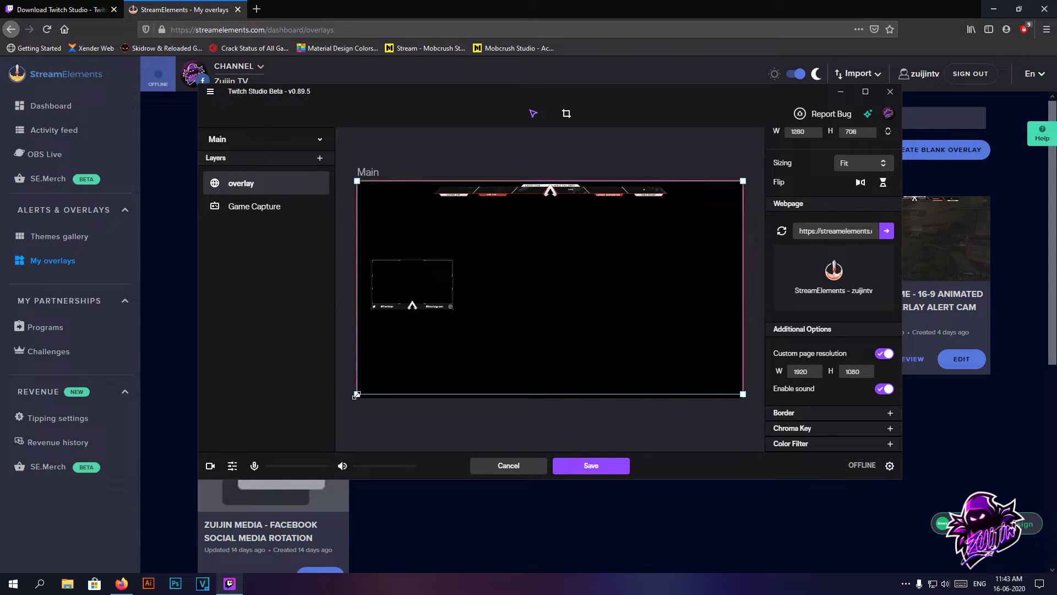
pyautogui.moveTo(421, 395); pyautogui.dragTo(422, 399)
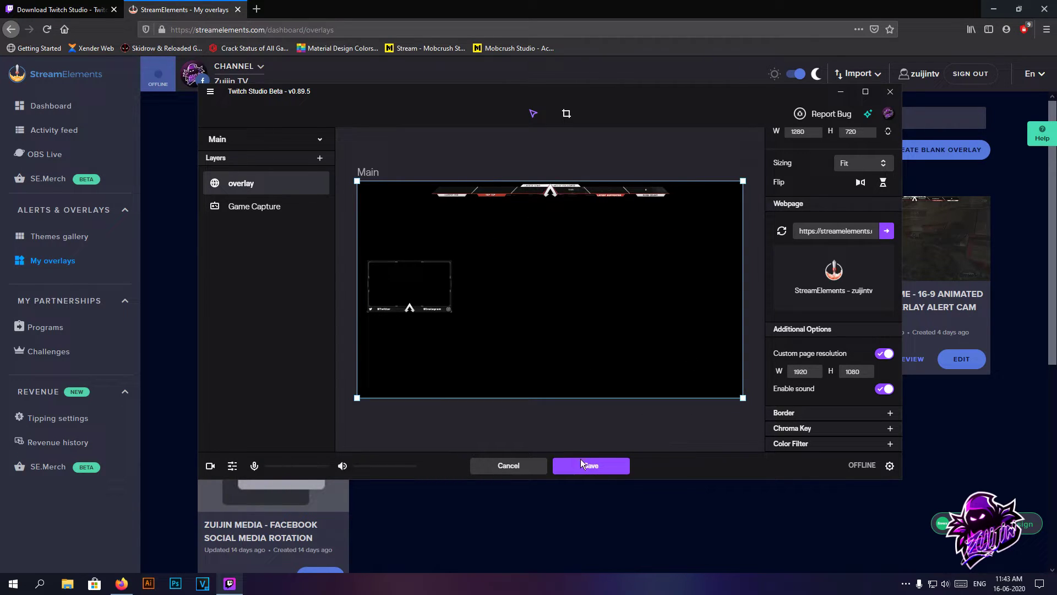
pyautogui.click(567, 421)
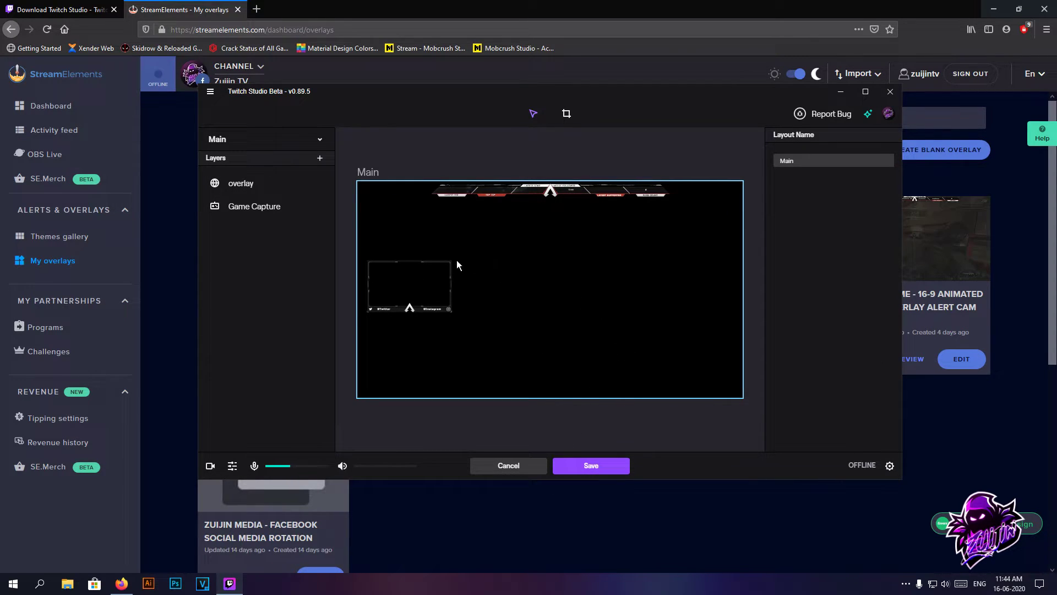
# Step: Switch to the Chatting layout and rename it to 'BRB'
pyautogui.click(276, 139)
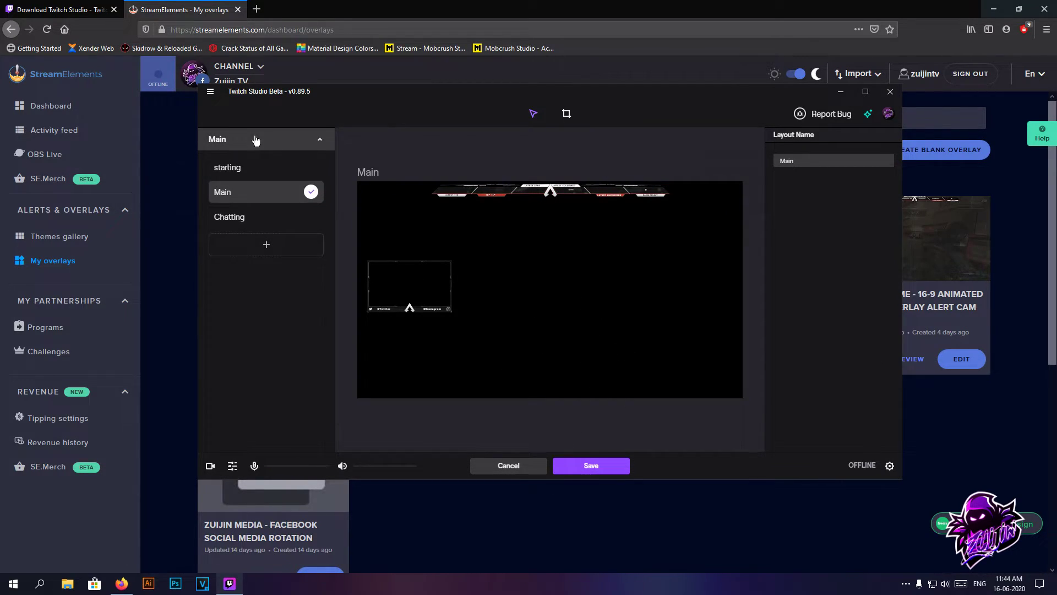
pyautogui.click(268, 220)
pyautogui.click(235, 140)
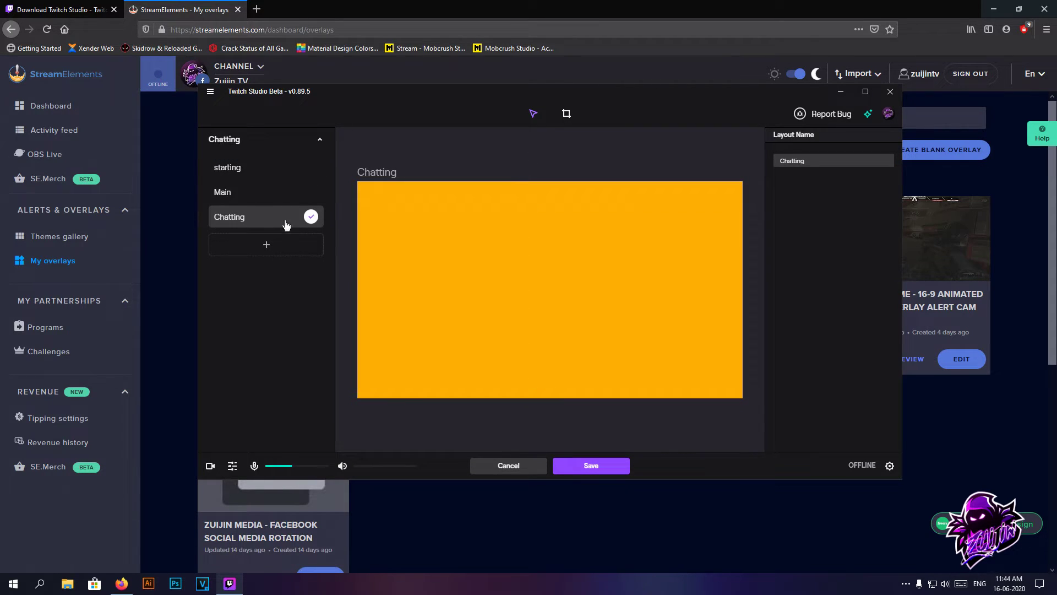
pyautogui.rightClick(248, 222)
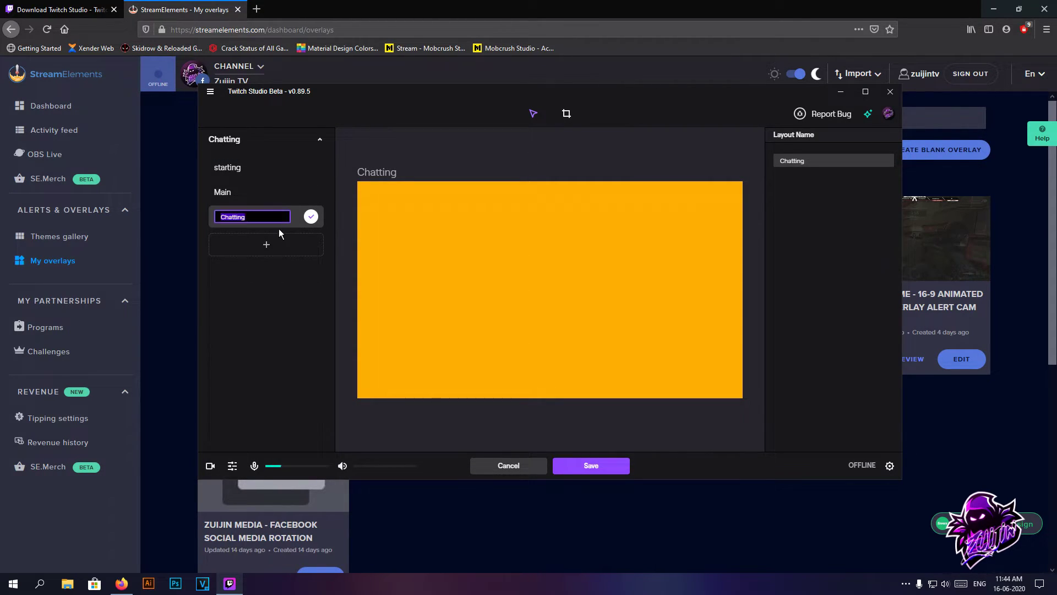
pyautogui.press('BackSpace')
pyautogui.write('BRB')
pyautogui.press('Return')
# Step: Edit the BRB layout, select its Alerts layer, and minimize Twitch Studio
pyautogui.rightClick(258, 215)
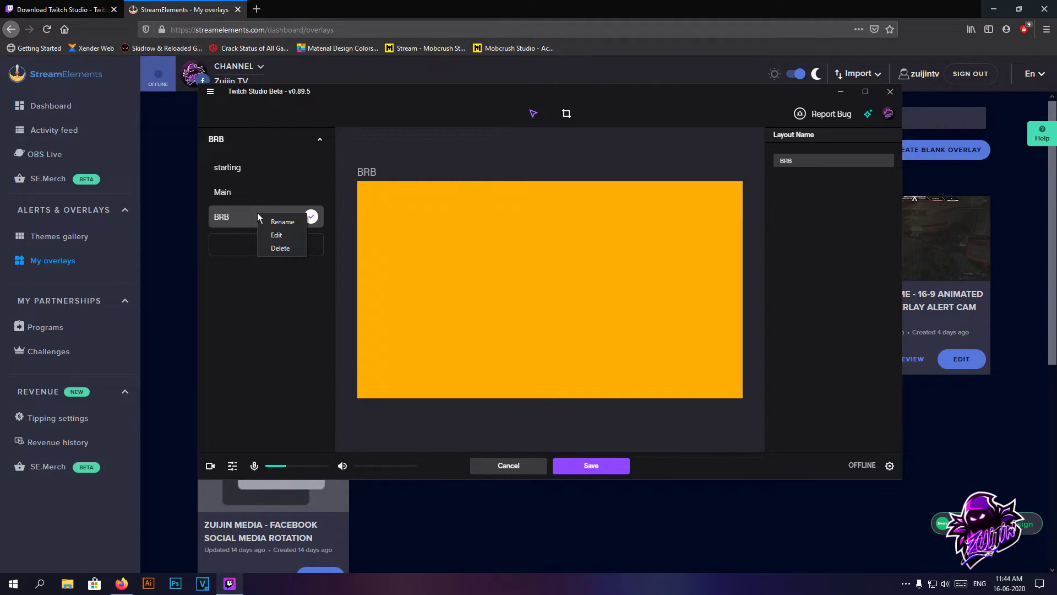
pyautogui.click(277, 234)
pyautogui.click(260, 186)
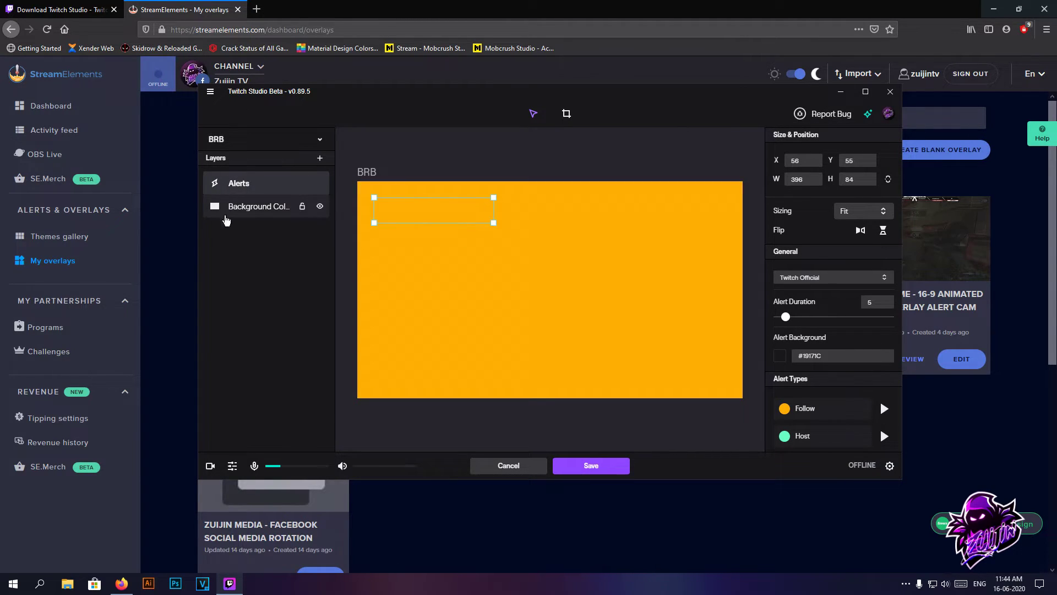
pyautogui.click(841, 92)
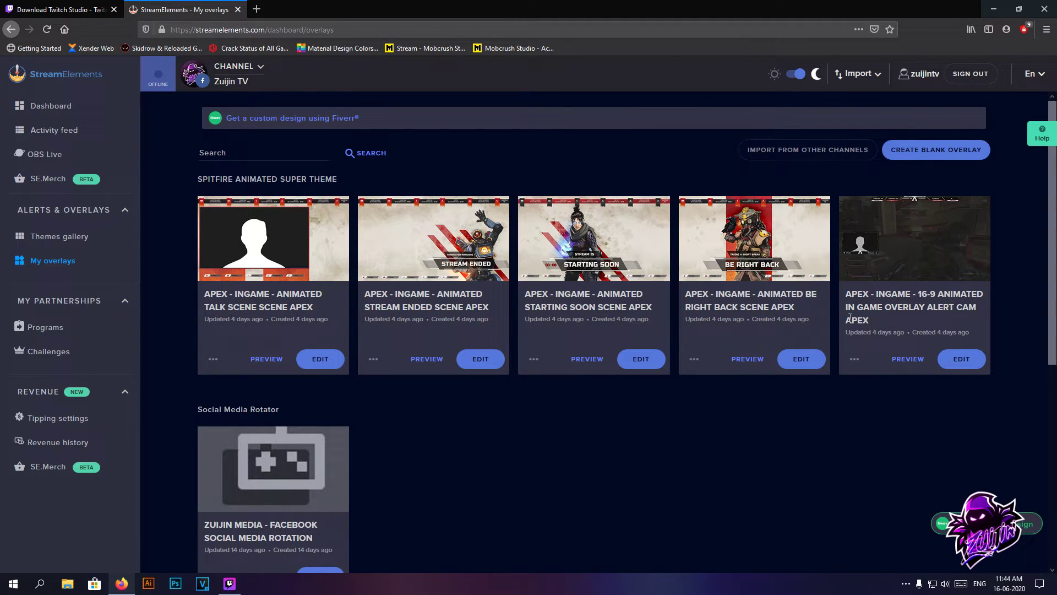
# Step: Copy the Be Right Back overlay's URL from StreamElements and return to Twitch Studio
pyautogui.click(229, 585)
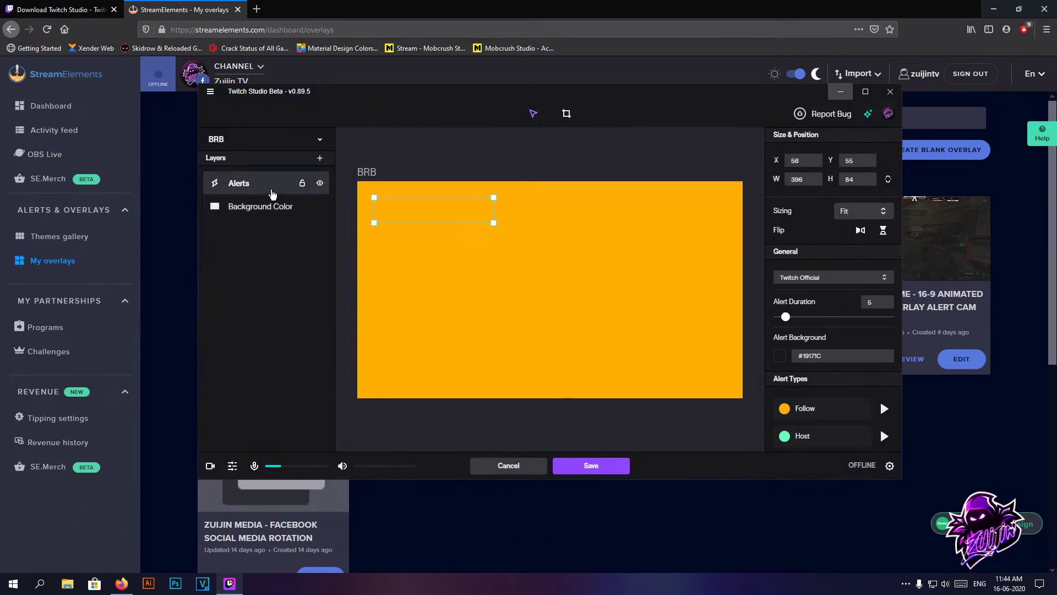
pyautogui.click(842, 93)
pyautogui.click(693, 359)
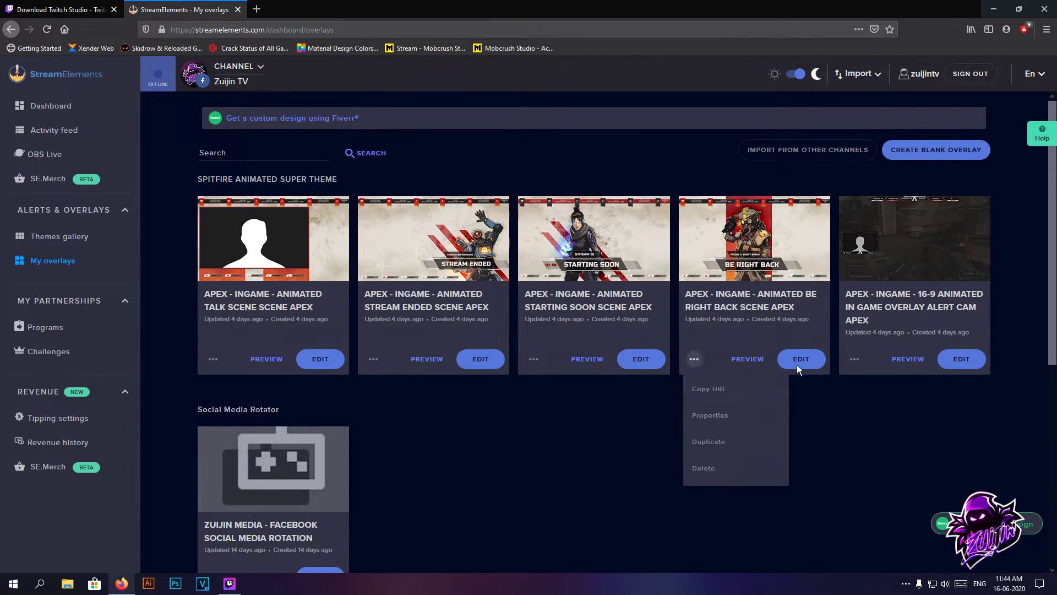
pyautogui.click(725, 388)
pyautogui.hotkey('alt', 'Tab')
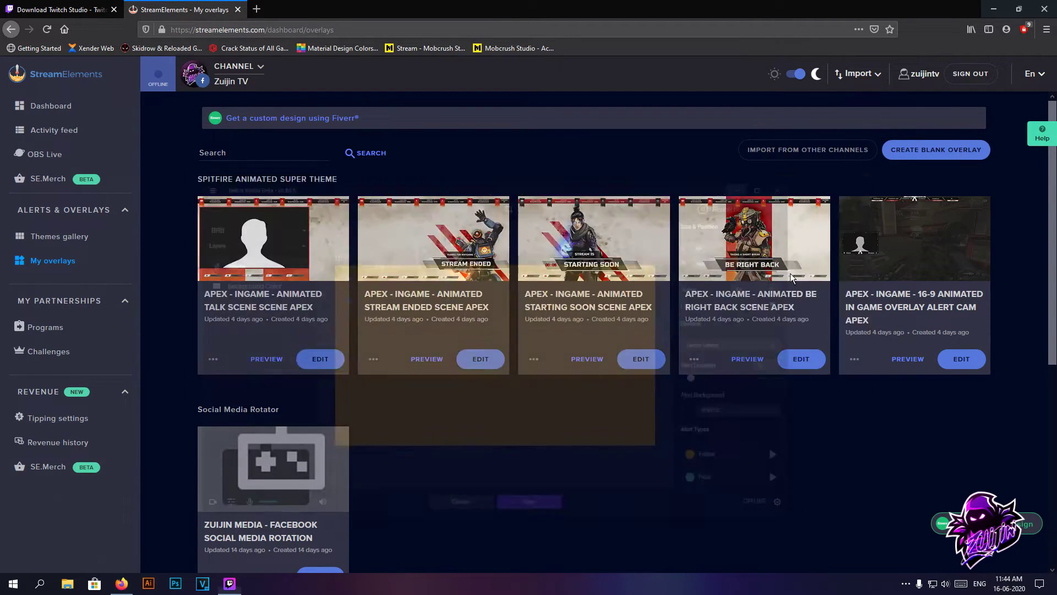
# Step: Delete the Background Color and Alerts layers from the BRB layout
pyautogui.click(278, 215)
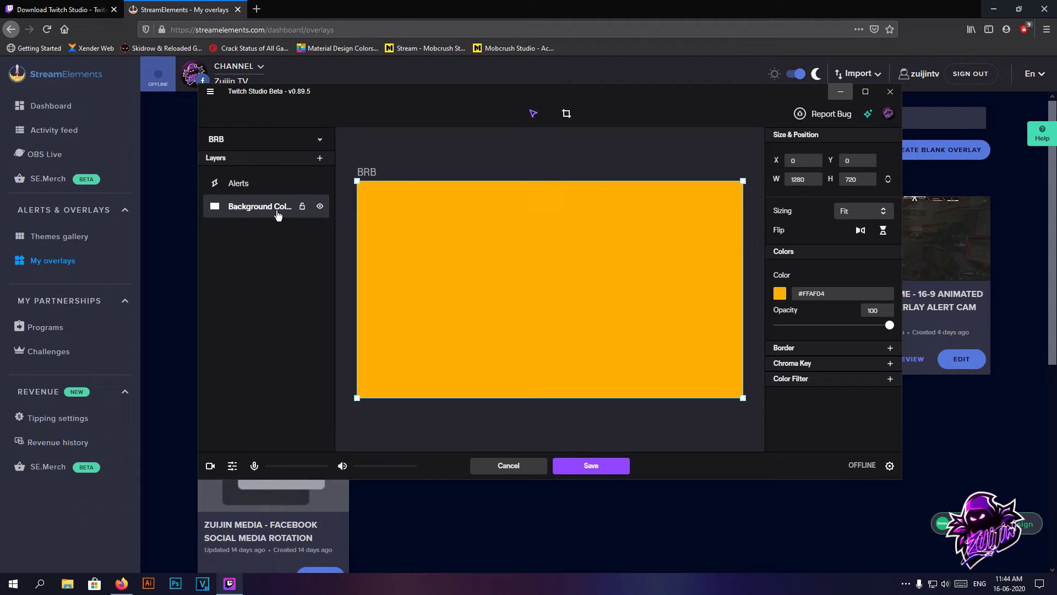
pyautogui.press('Delete')
pyautogui.click(593, 320)
pyautogui.click(237, 183)
pyautogui.press('Delete')
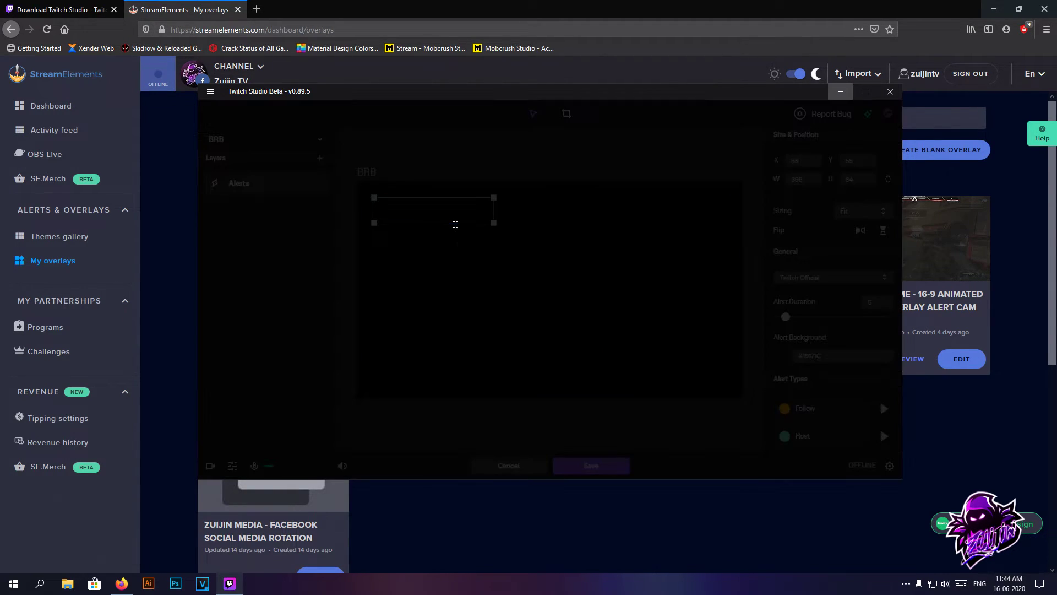
pyautogui.click(579, 318)
# Step: Add a webpage layer with the Be Right Back URL at 1920×1080, stretched to fill the canvas
pyautogui.click(320, 159)
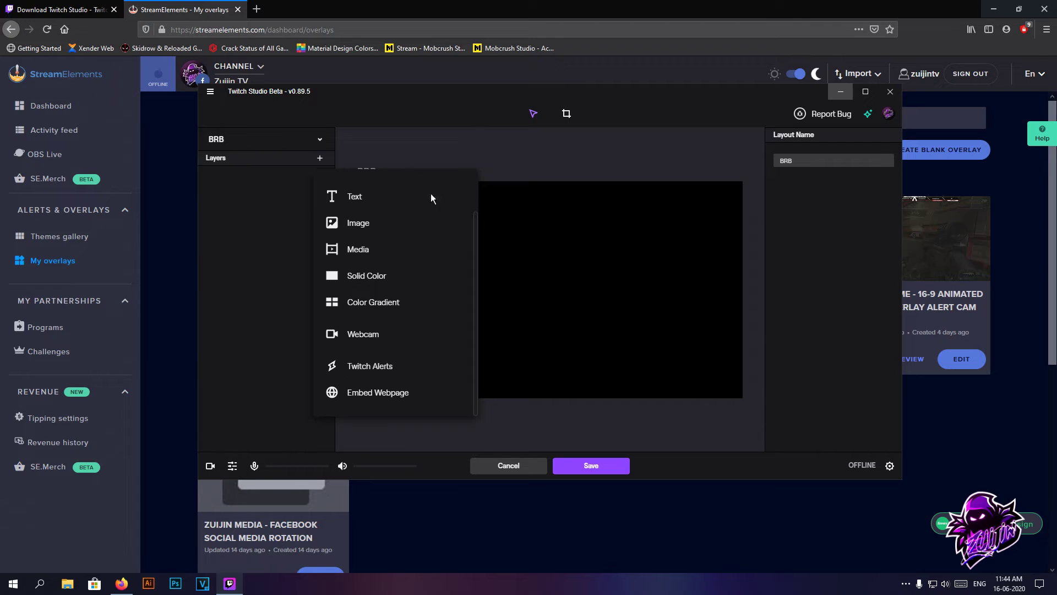
pyautogui.click(385, 391)
pyautogui.click(842, 278)
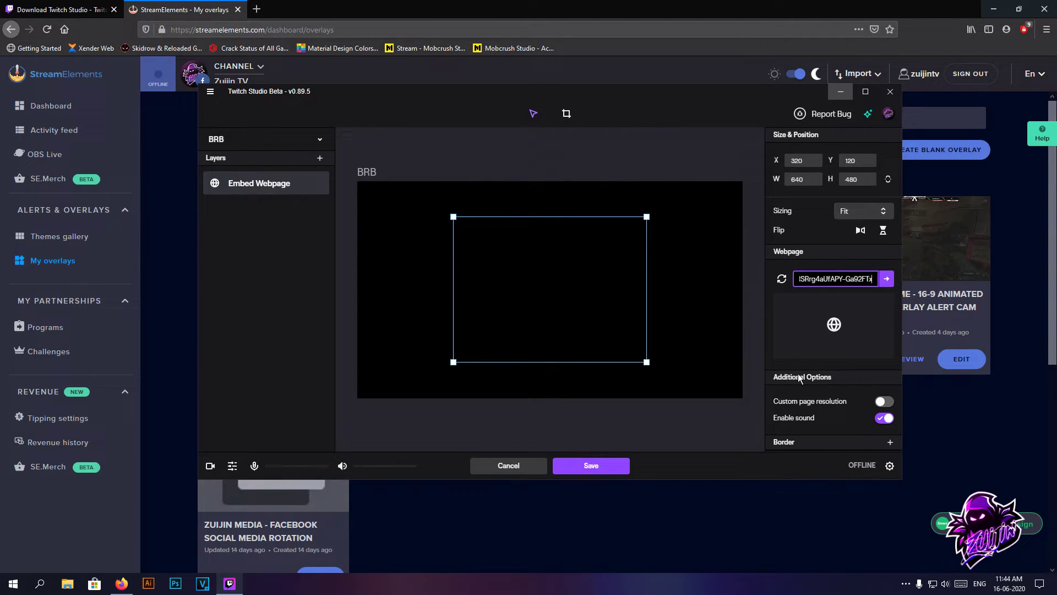
pyautogui.click(877, 401)
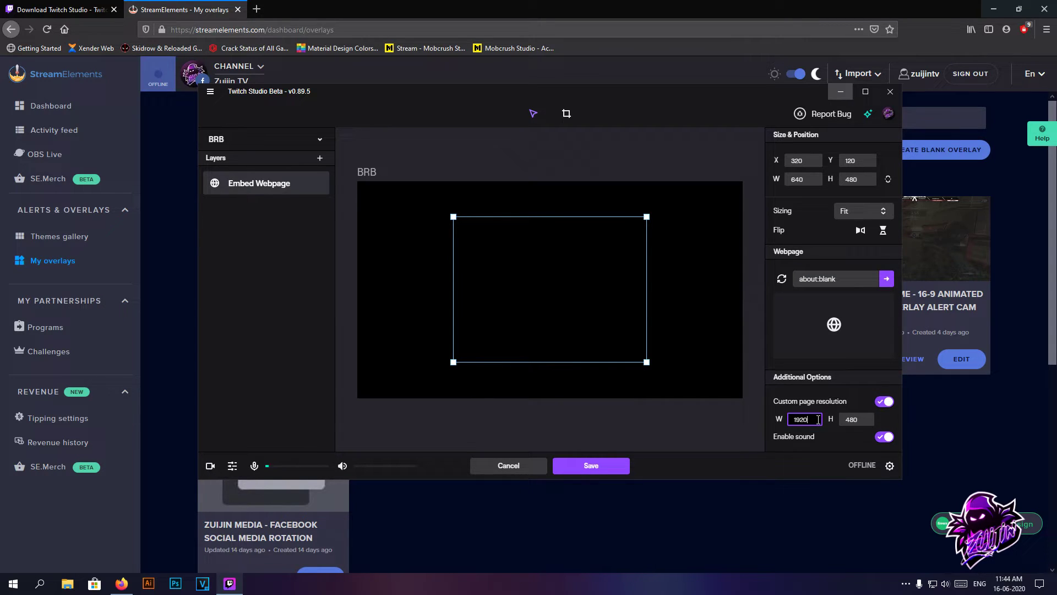
pyautogui.press('Tab')
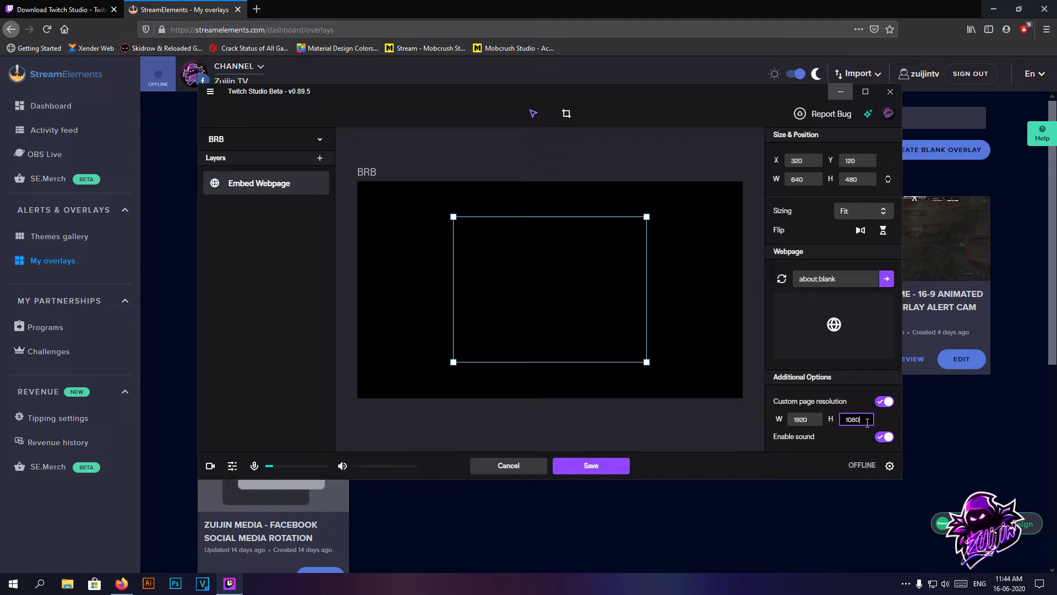
pyautogui.scroll(-1, 867, 422)
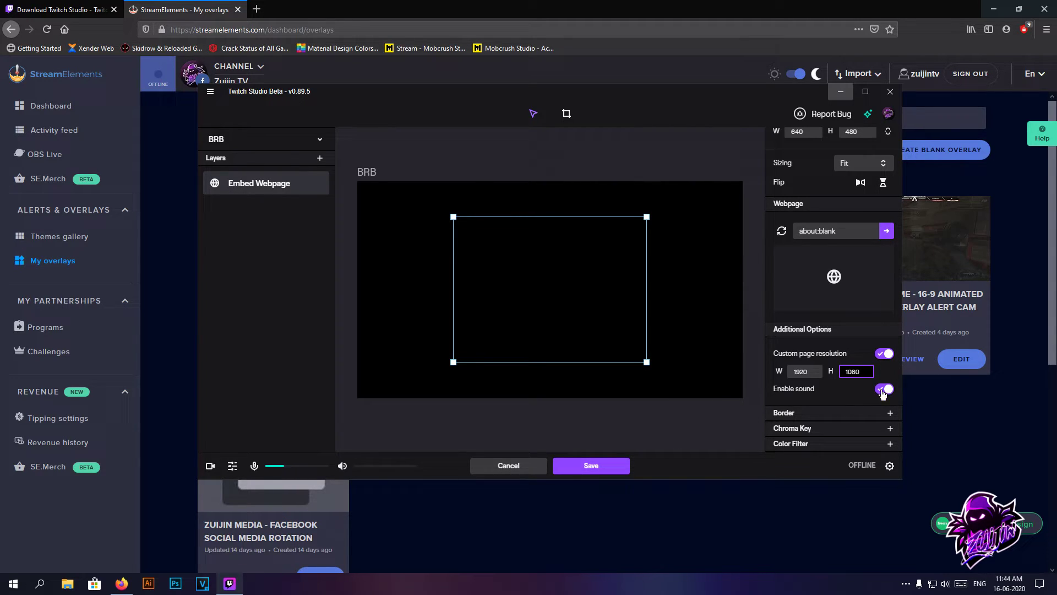
pyautogui.click(840, 411)
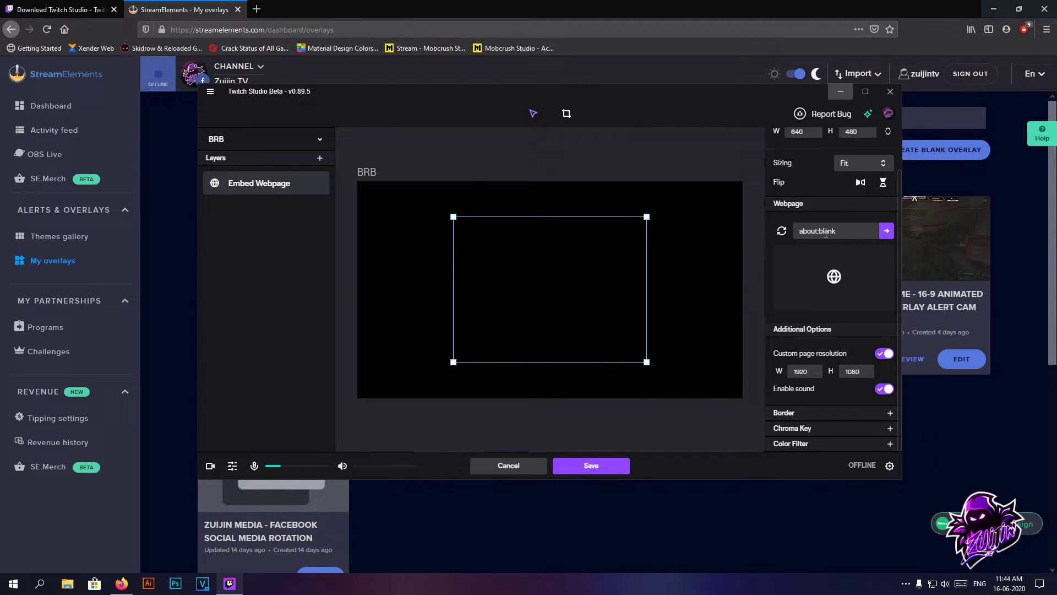
pyautogui.hotkey('ctrl', 'v')
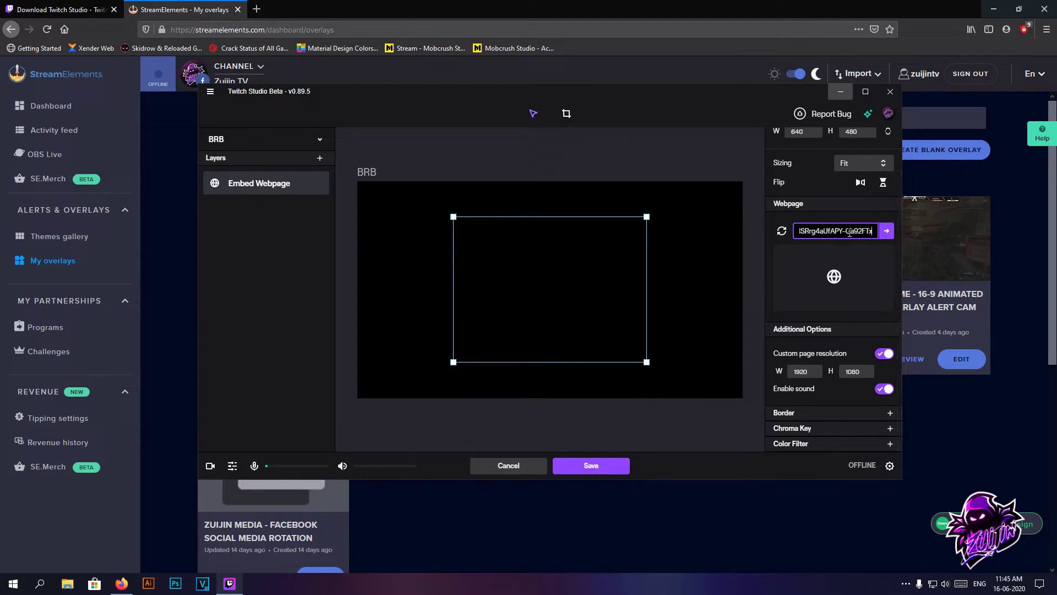
pyautogui.click(887, 230)
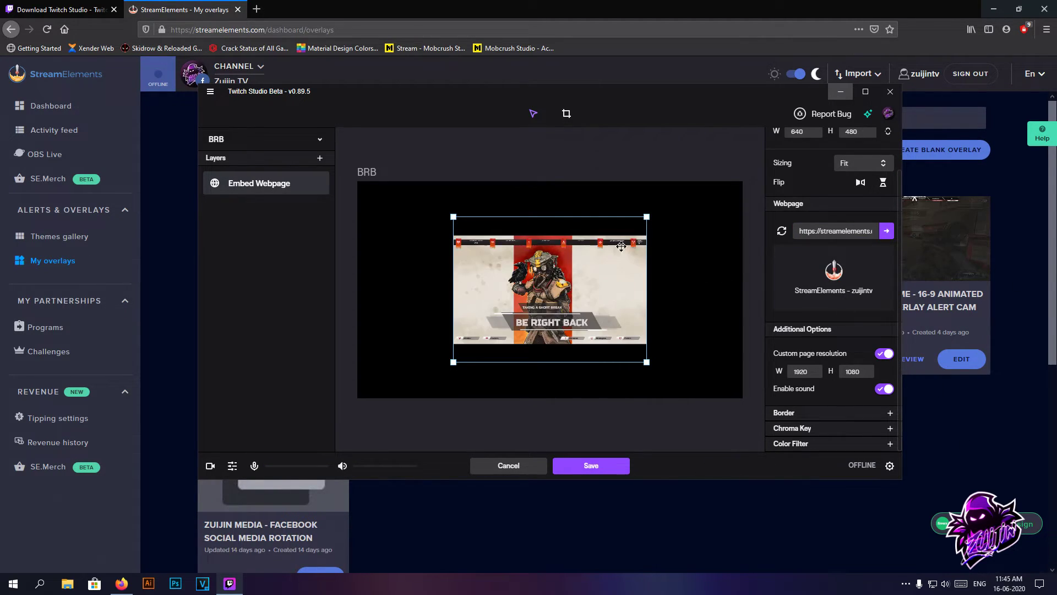
pyautogui.moveTo(461, 359); pyautogui.dragTo(358, 397)
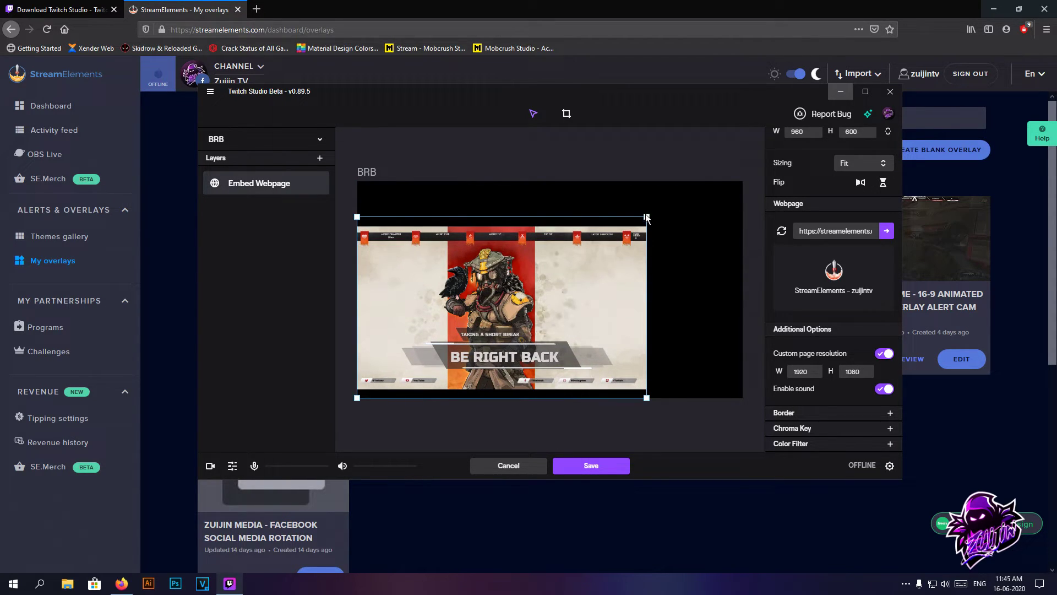
pyautogui.moveTo(647, 218); pyautogui.dragTo(750, 184)
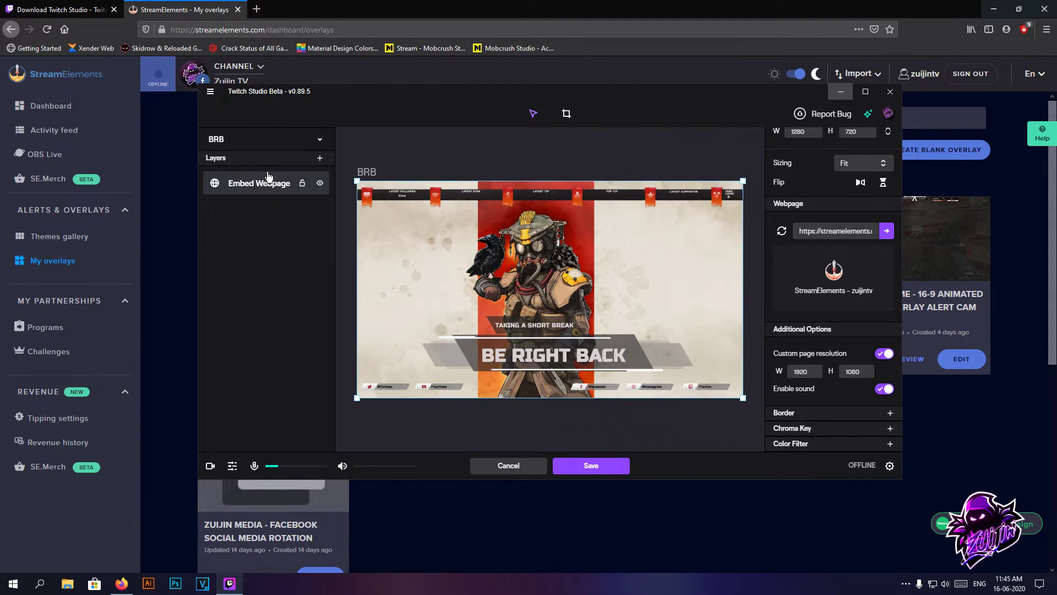
# Step: Check the starting and Main layouts, save the layout edits, and make starting active
pyautogui.click(260, 139)
pyautogui.click(278, 165)
pyautogui.click(275, 138)
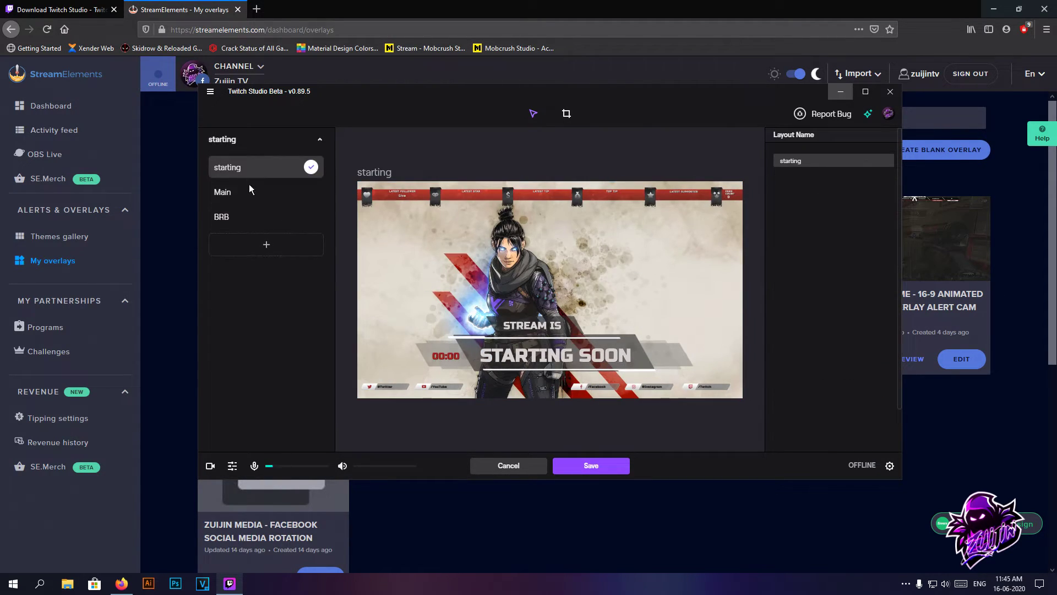
pyautogui.click(248, 191)
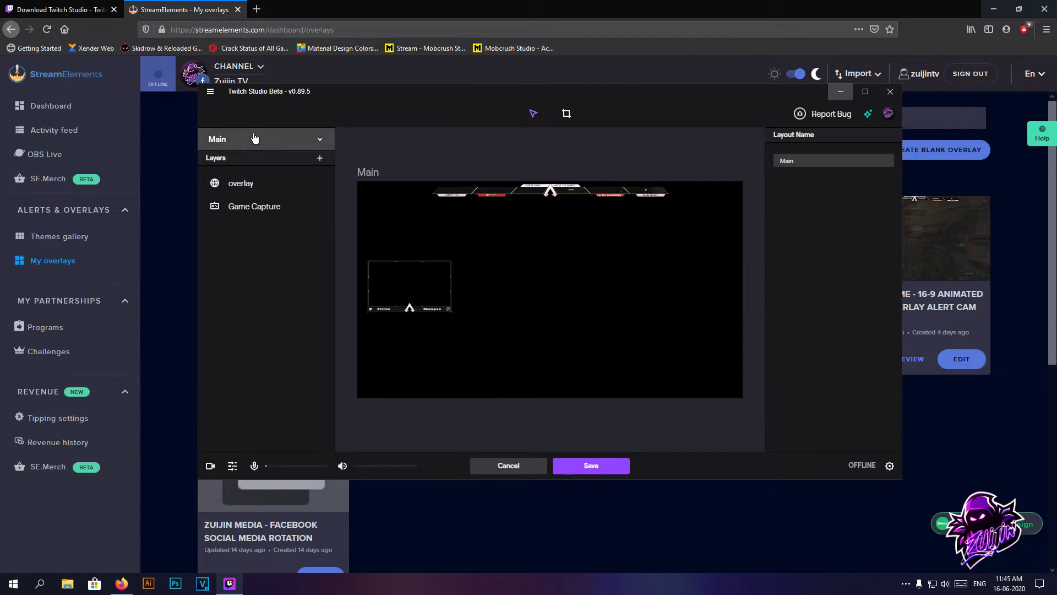
pyautogui.click(254, 138)
pyautogui.click(255, 166)
pyautogui.click(288, 139)
pyautogui.click(262, 192)
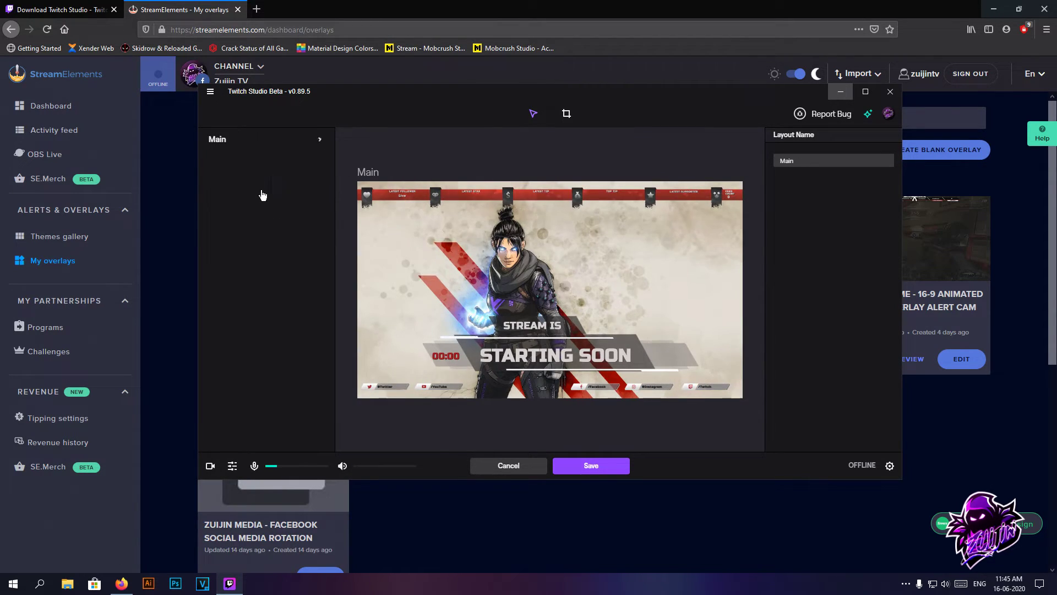
pyautogui.click(597, 468)
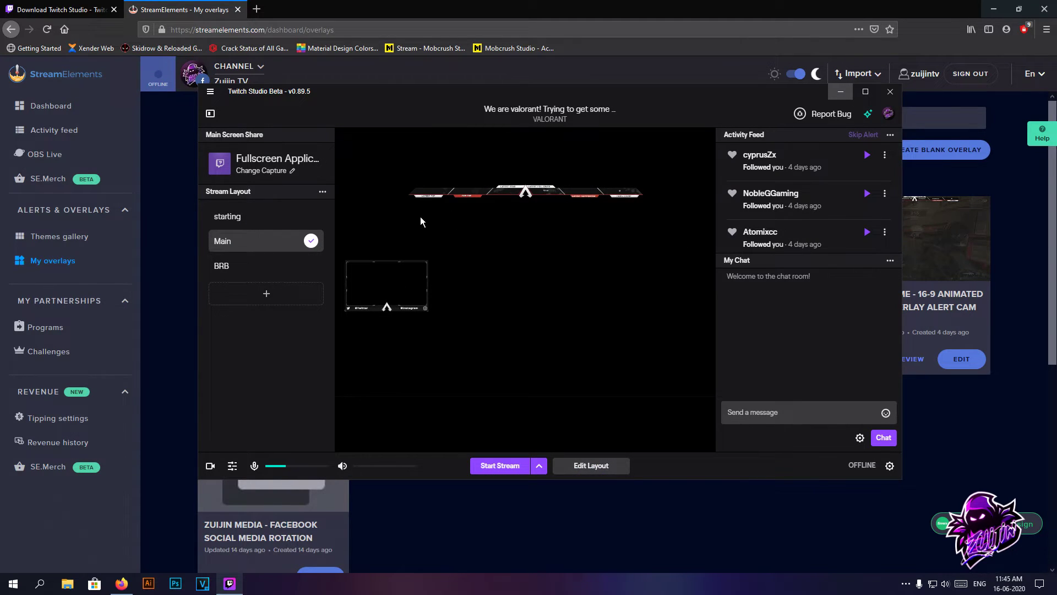
pyautogui.click(228, 218)
# Step: Run the go-live check with capture and layout unchanged, keep the stream info, and close the preview
pyautogui.click(499, 465)
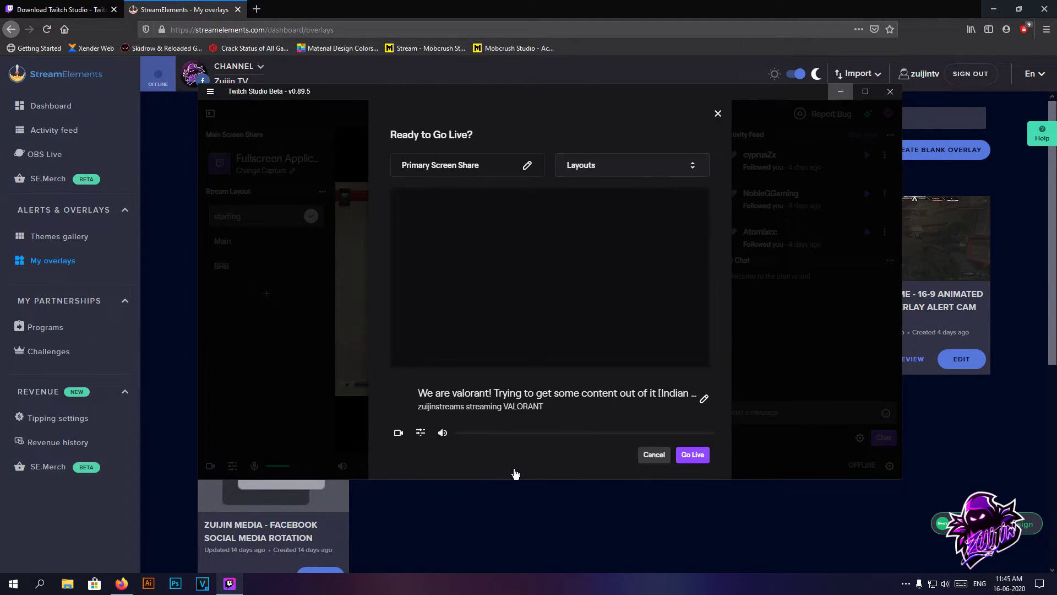
pyautogui.click(516, 170)
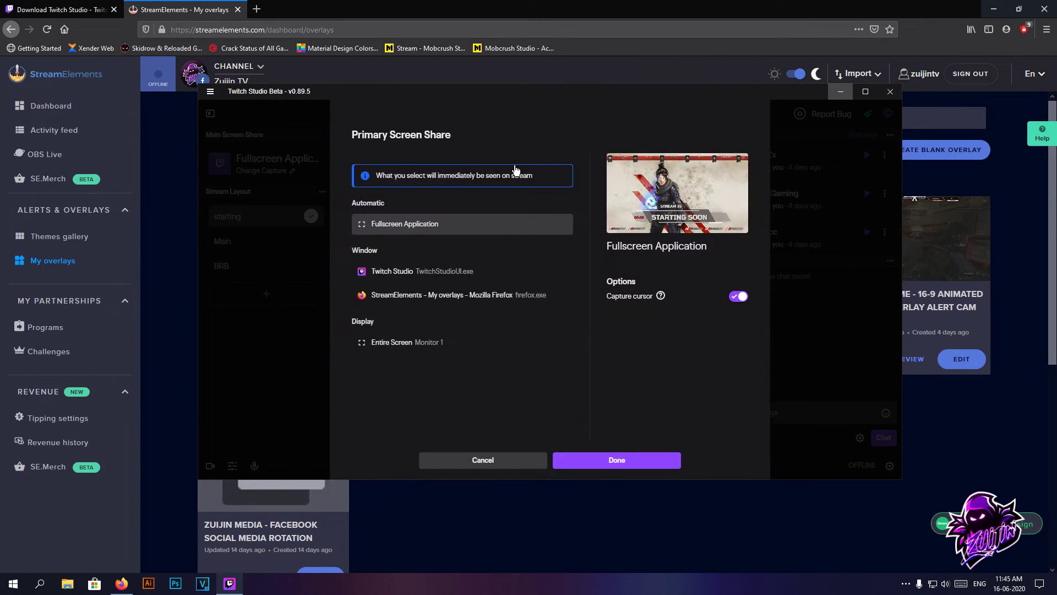
pyautogui.click(485, 464)
pyautogui.click(672, 164)
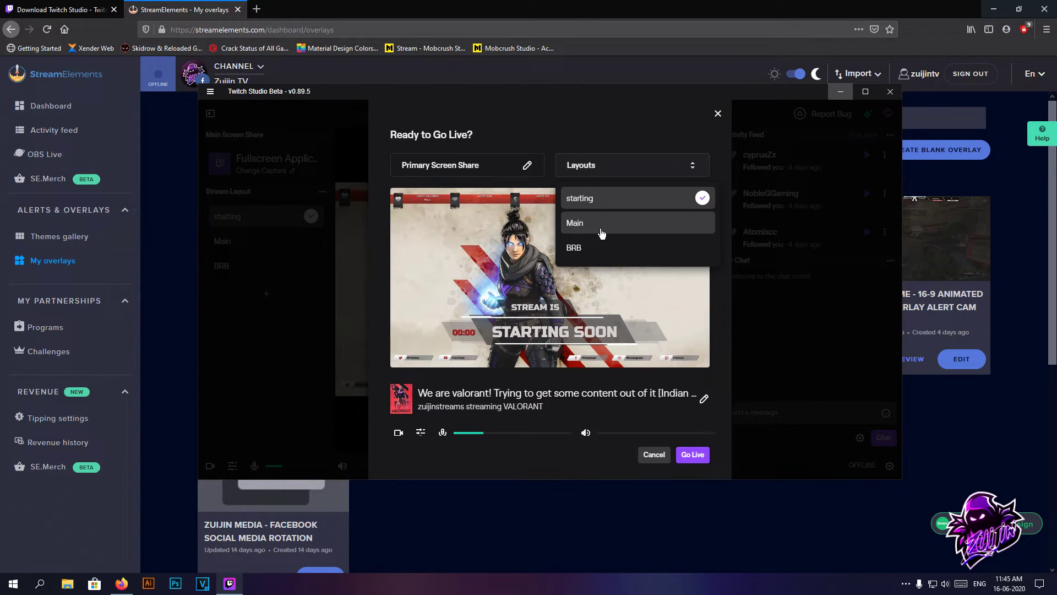
pyautogui.click(645, 172)
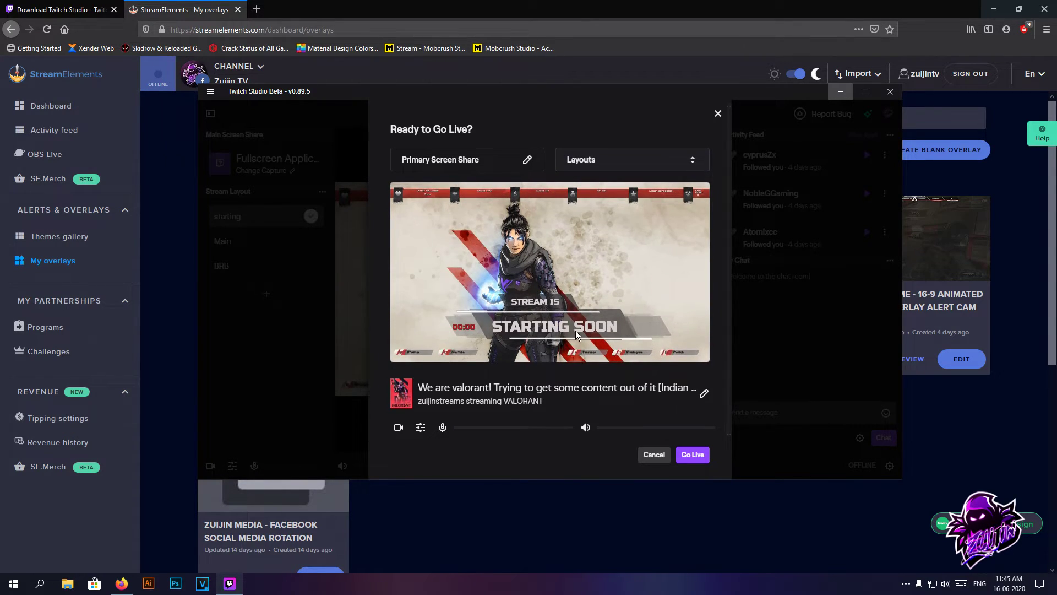
pyautogui.click(703, 398)
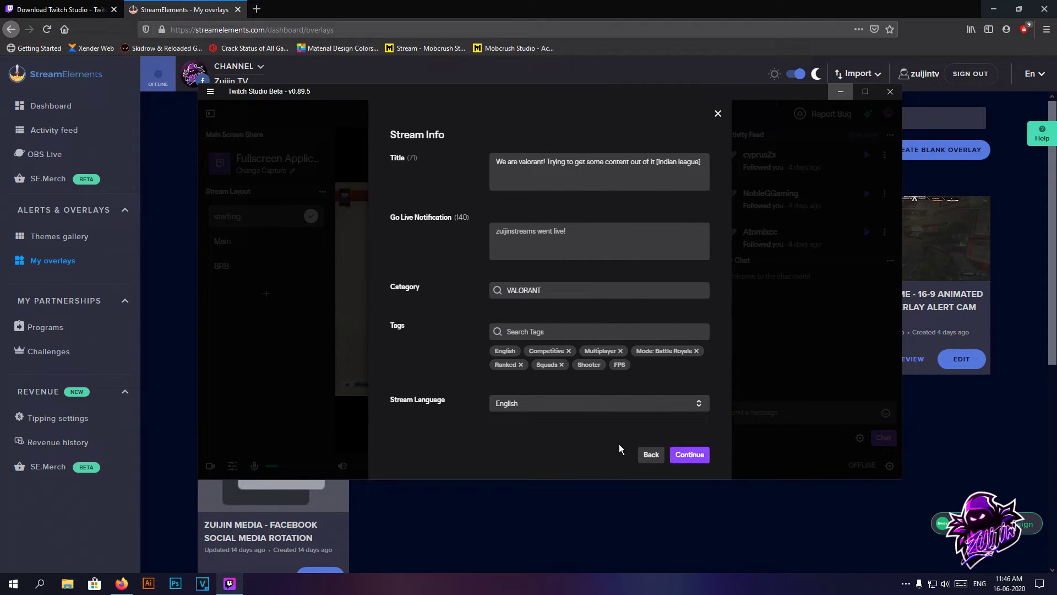
pyautogui.click(649, 455)
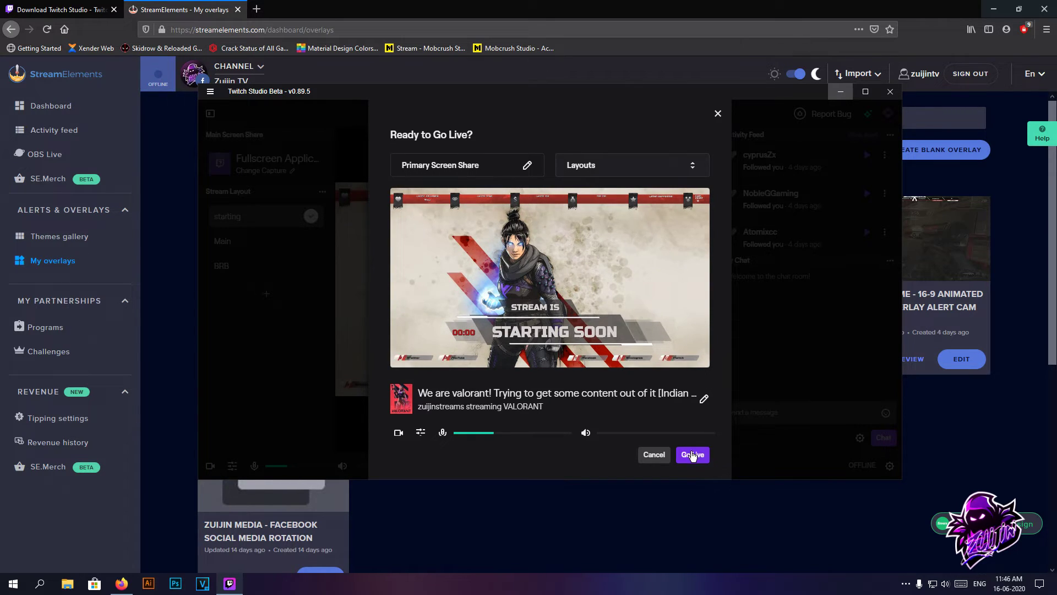
pyautogui.click(649, 455)
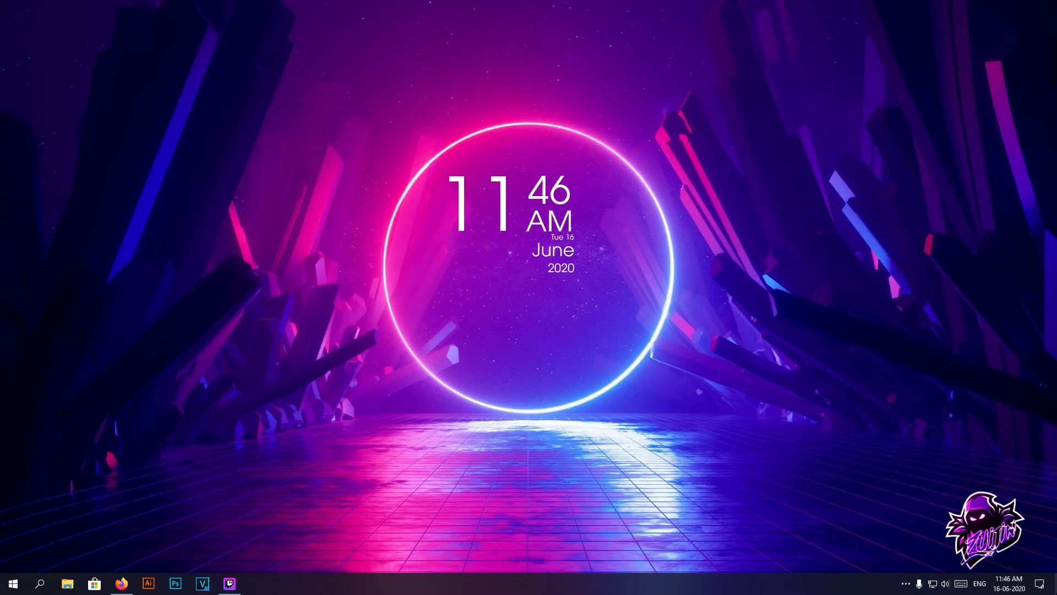
# Step: Restore Twitch Studio, then add three extra layouts and delete them again
pyautogui.click(230, 583)
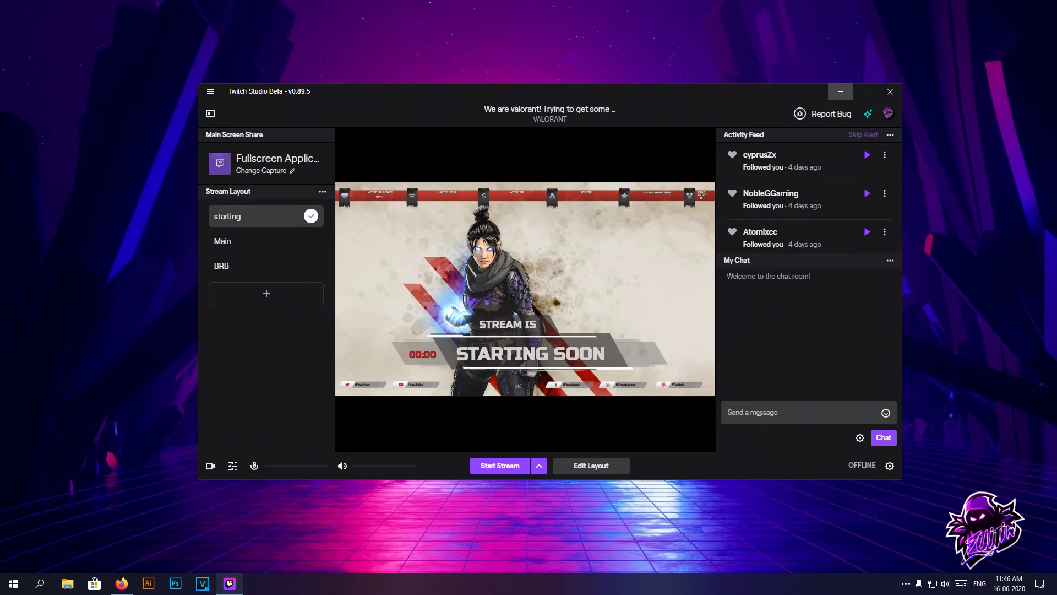
pyautogui.hotkey('alt', 'F9')
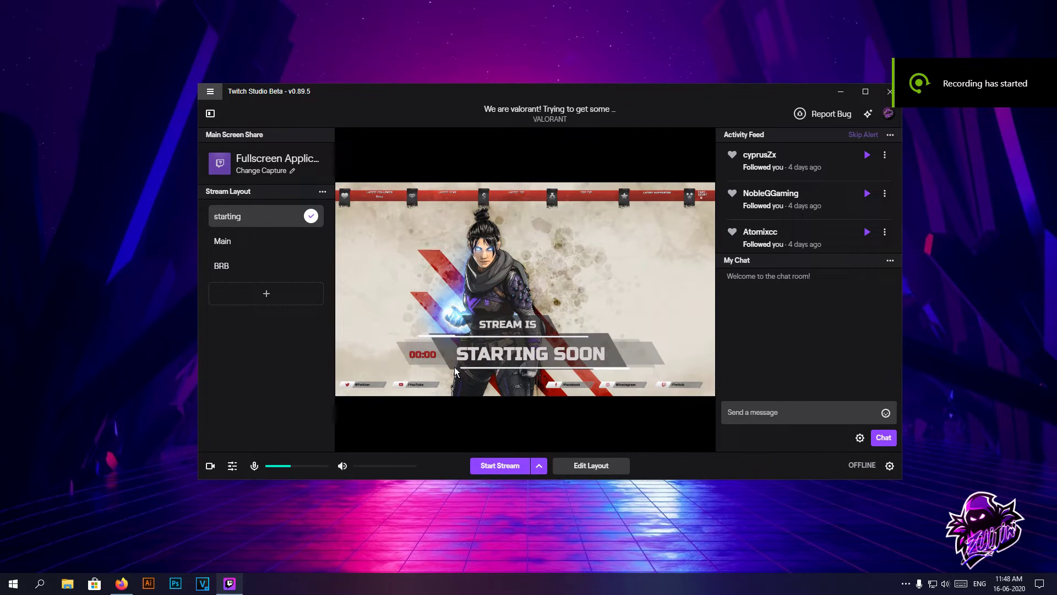
pyautogui.click(264, 295)
pyautogui.click(264, 318)
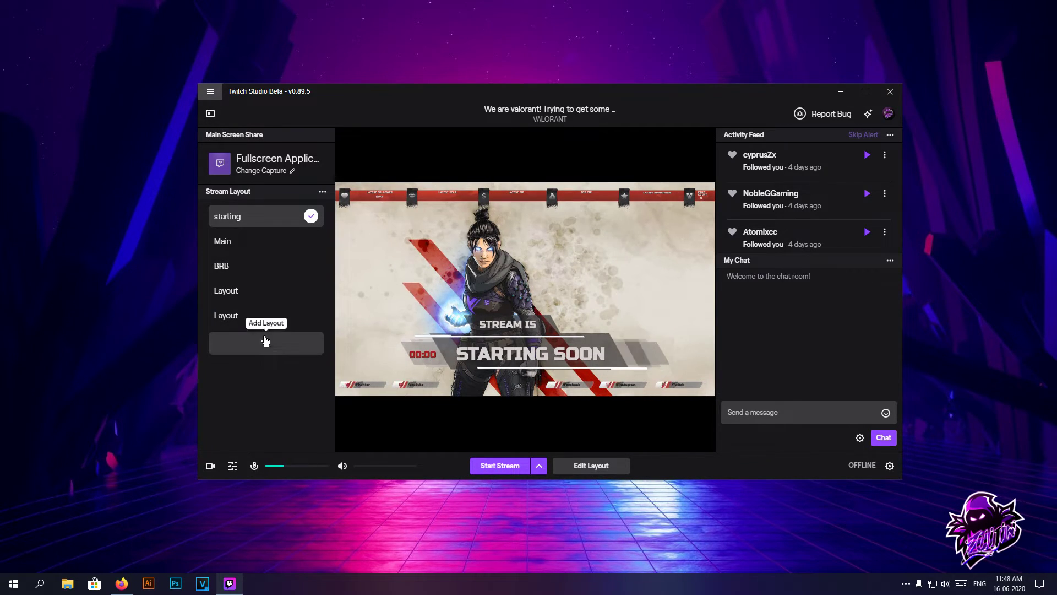
pyautogui.click(266, 341)
pyautogui.rightClick(282, 343)
pyautogui.click(292, 357)
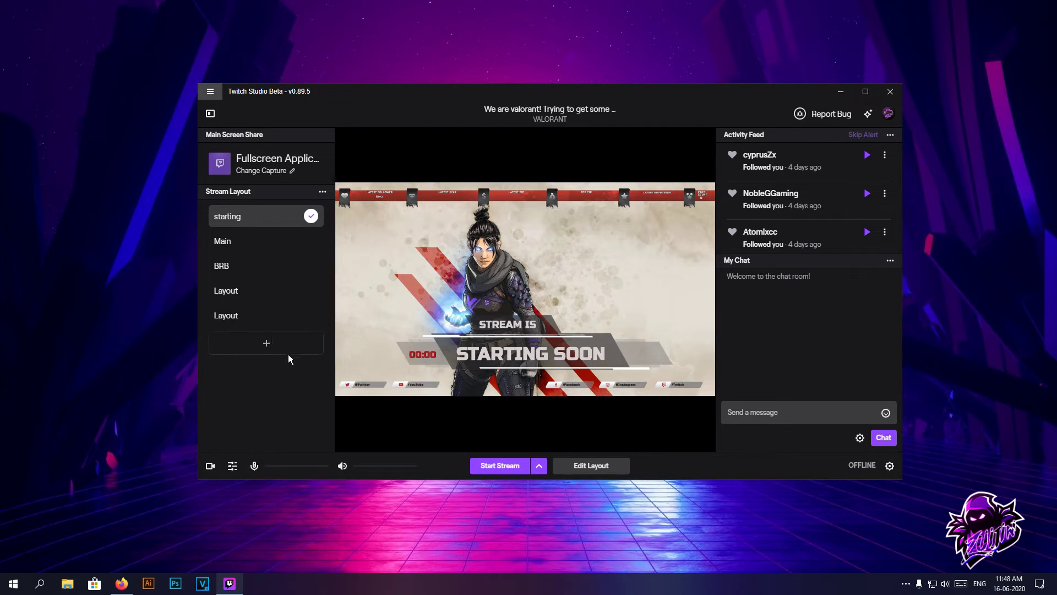
pyautogui.rightClick(265, 321)
pyautogui.click(282, 355)
pyautogui.rightClick(262, 298)
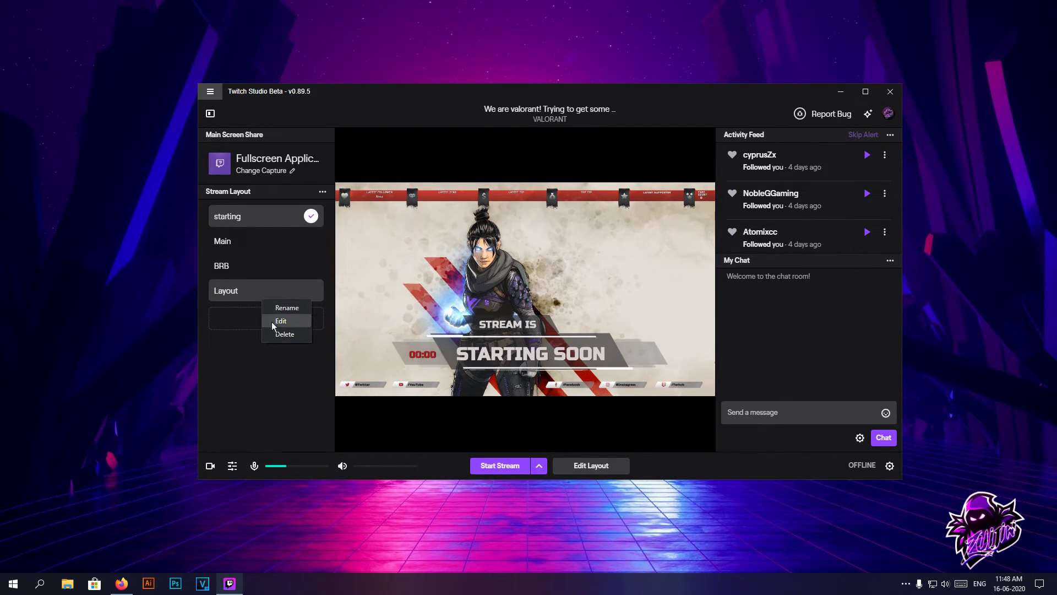
pyautogui.click(276, 334)
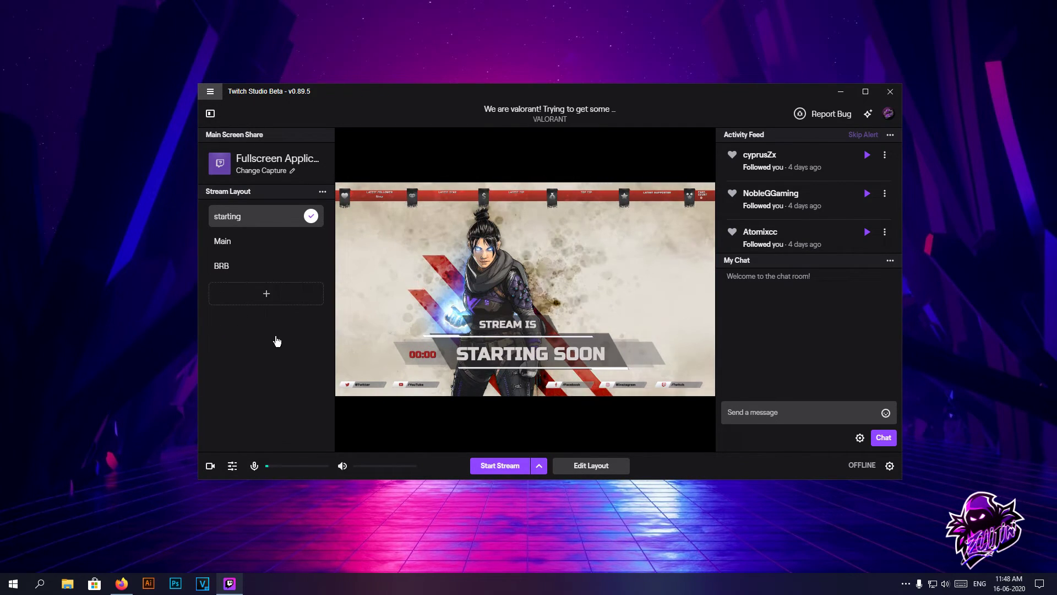
# Step: Add one more layout, delete it, and return to the starting layout
pyautogui.click(252, 301)
pyautogui.click(225, 297)
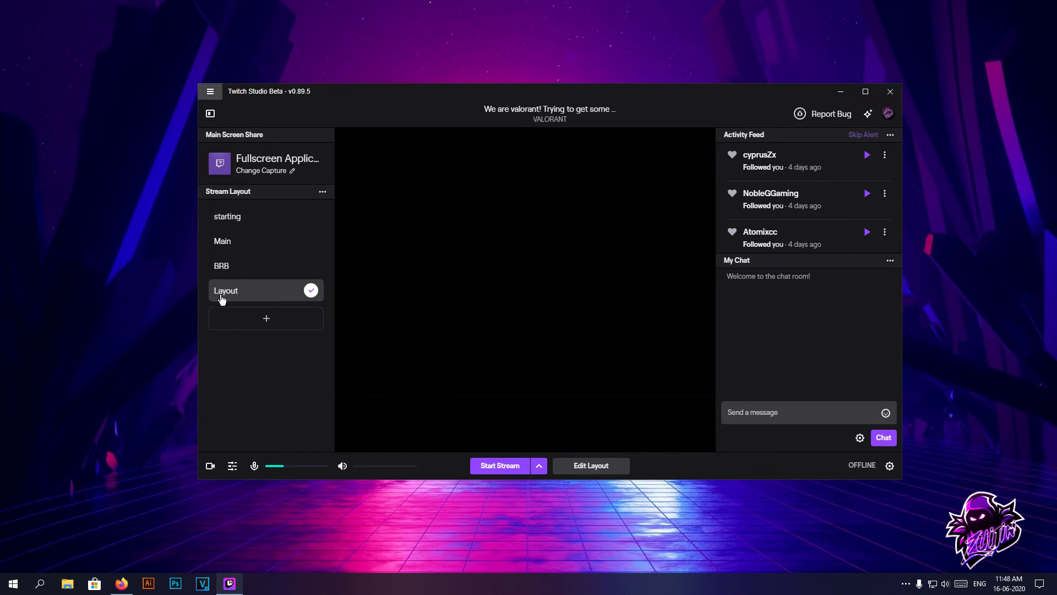
pyautogui.rightClick(267, 293)
pyautogui.click(282, 336)
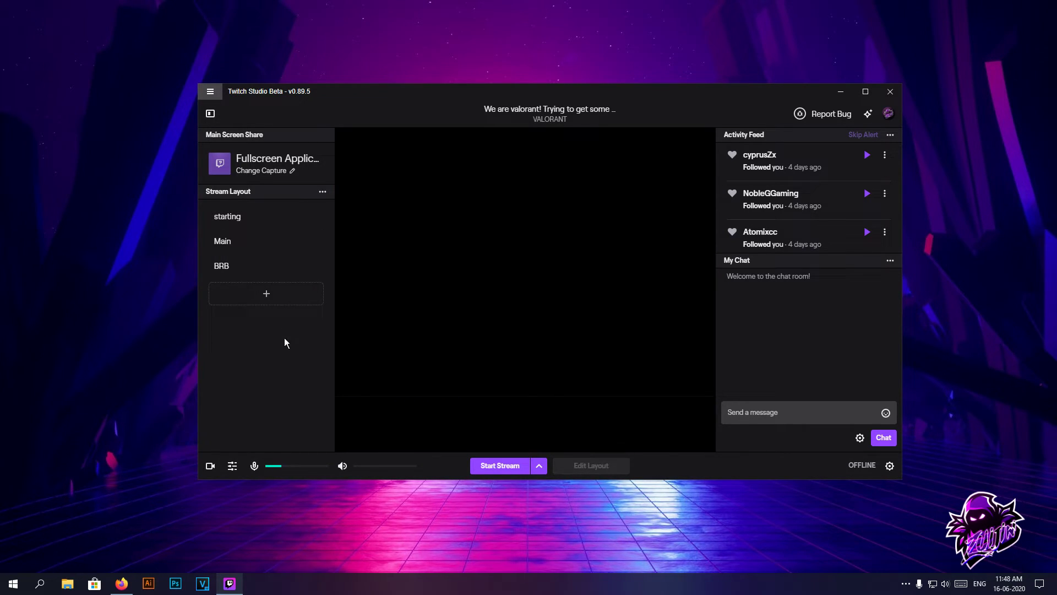
pyautogui.click(258, 219)
# Step: Open and close the layout list options and the chat settings
pyautogui.click(323, 191)
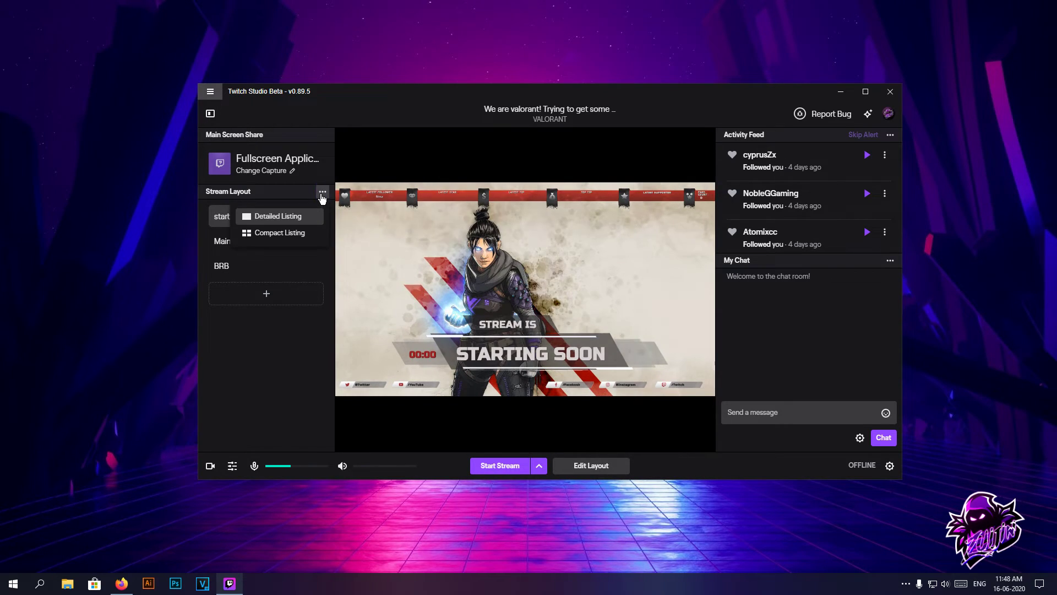
pyautogui.click(262, 331)
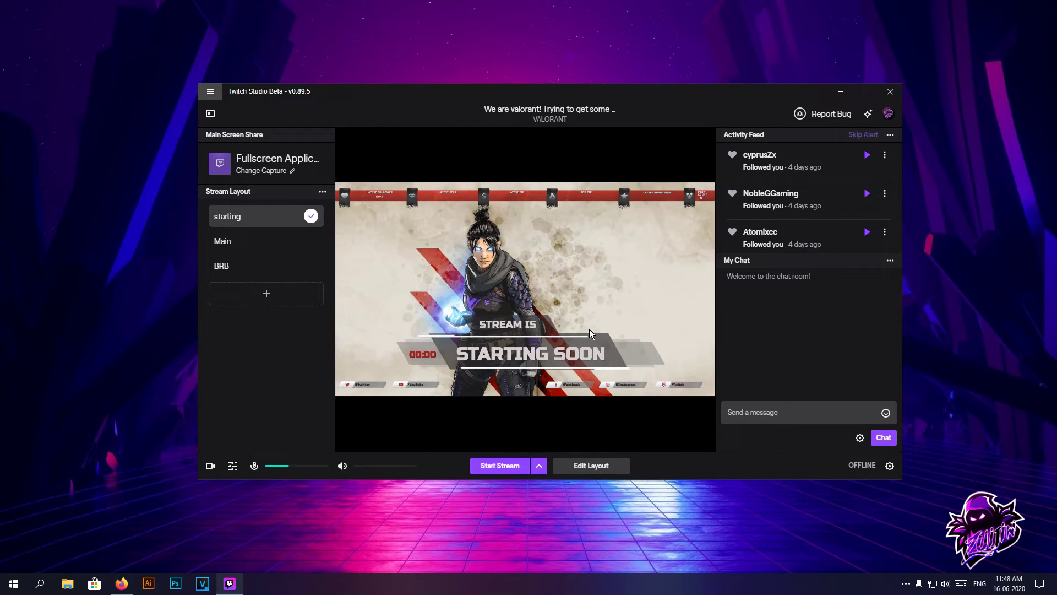
pyautogui.click(859, 438)
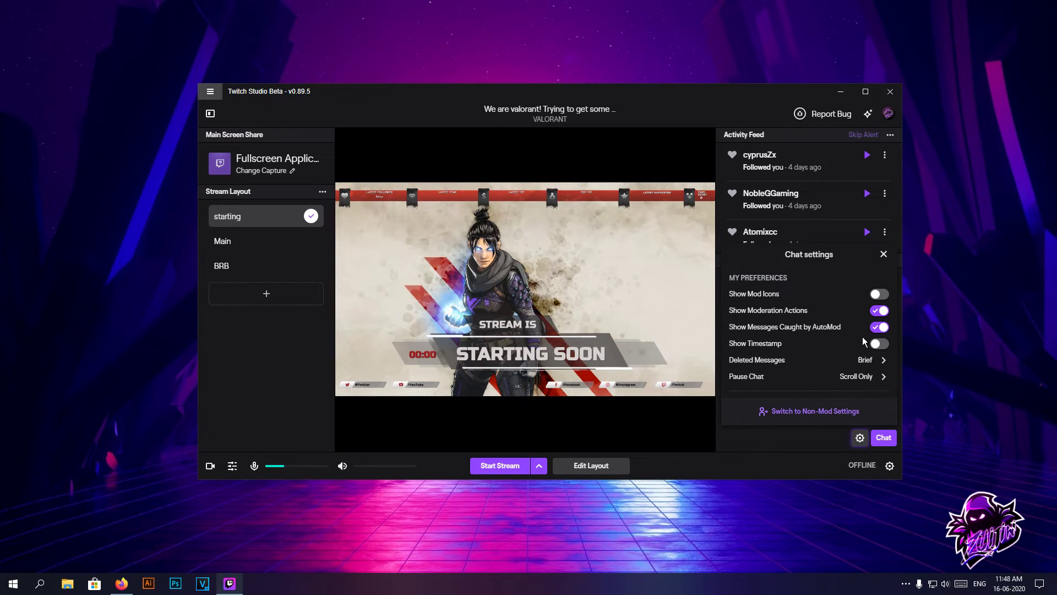
pyautogui.click(859, 437)
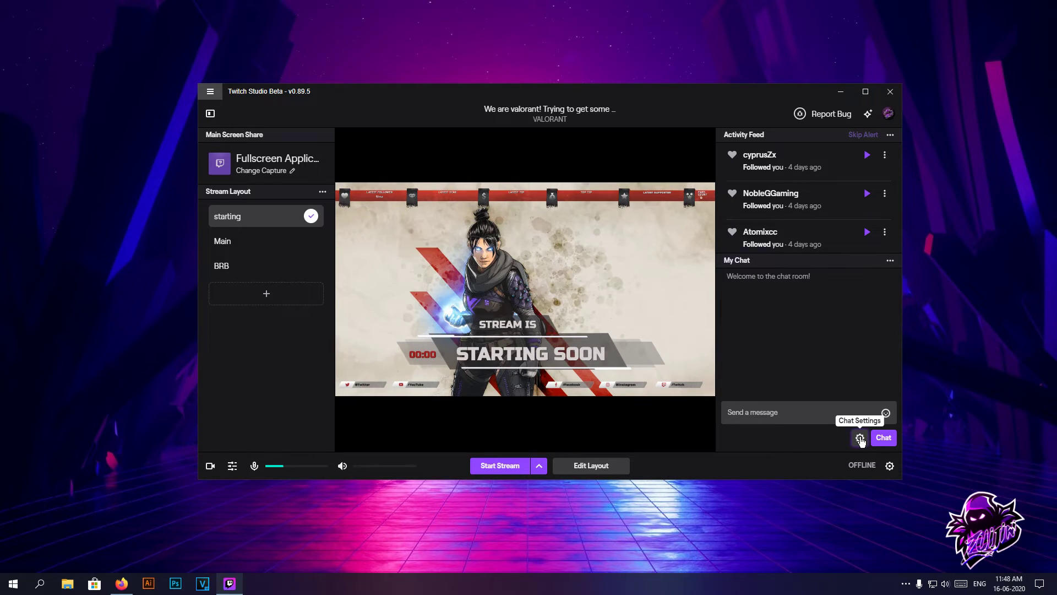
pyautogui.click(889, 465)
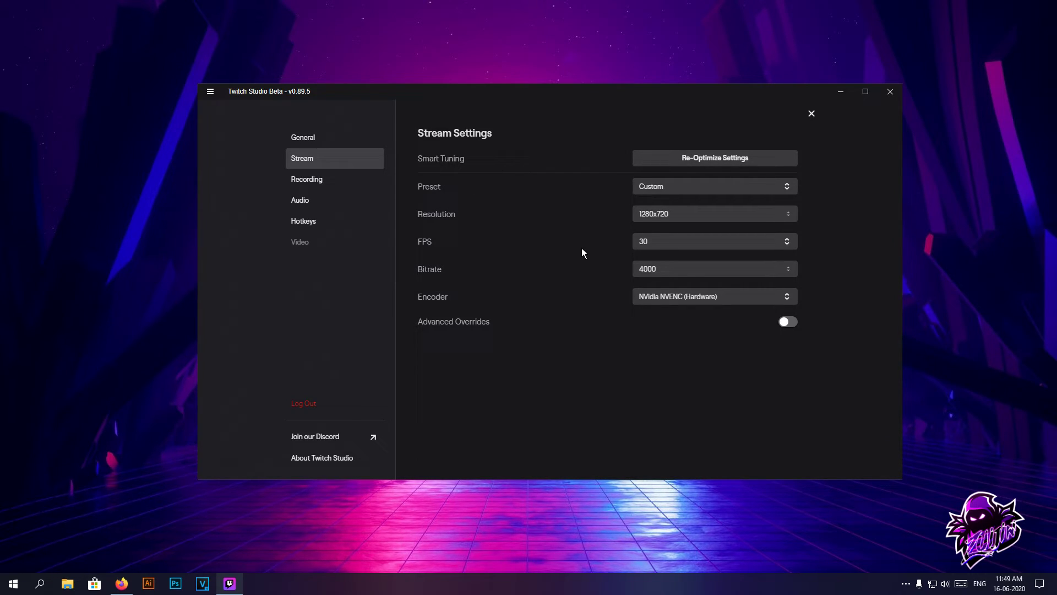
# Step: Set stream output to 1920x1080, 60 FPS, 4500 bitrate on NVidia NVENC, toggling Advanced Overrides off again
pyautogui.click(713, 215)
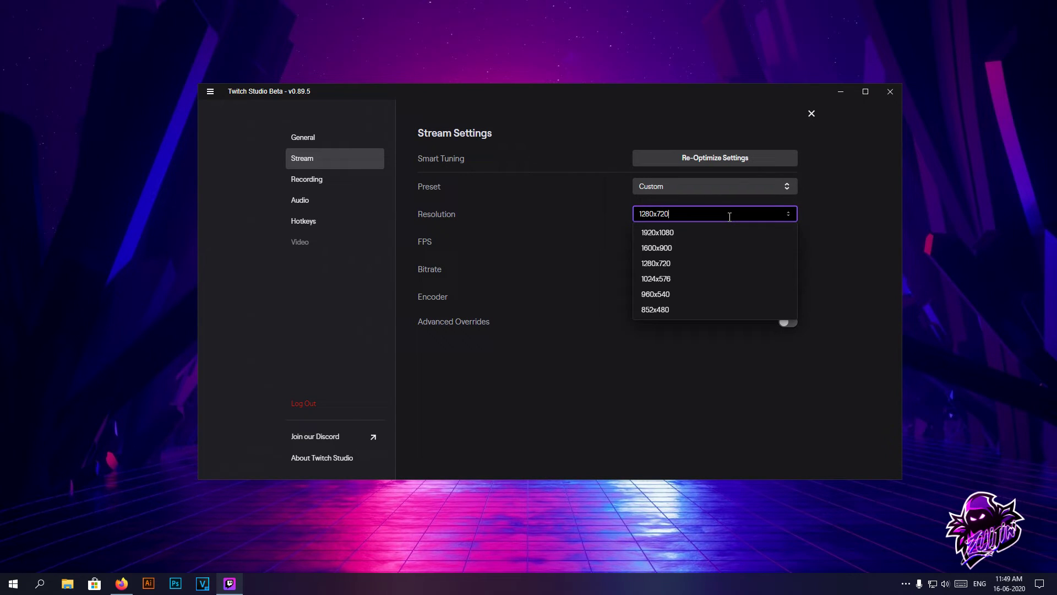
pyautogui.click(684, 233)
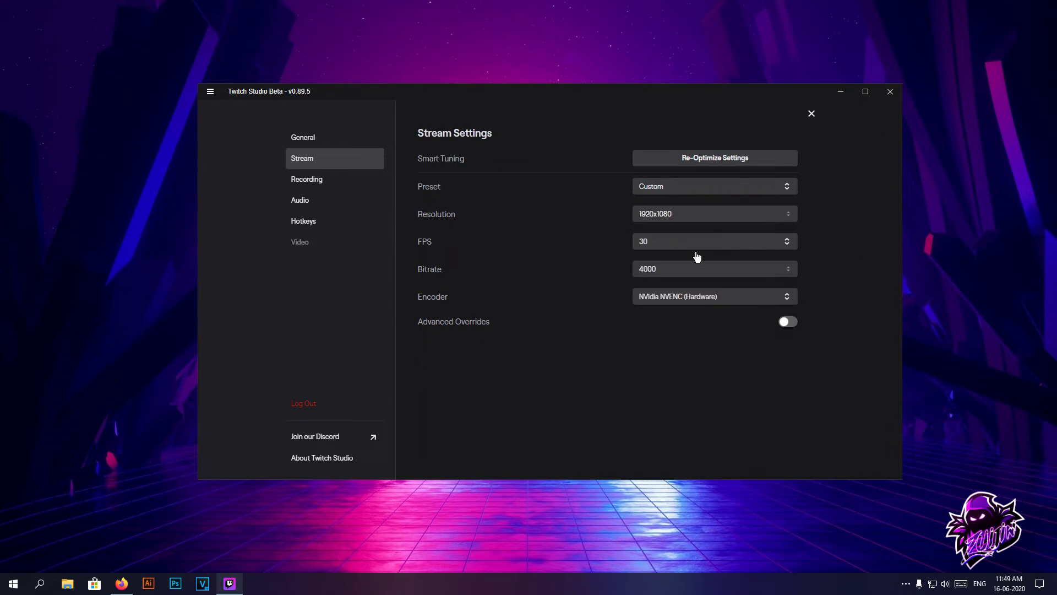
pyautogui.click(664, 245)
pyautogui.click(652, 256)
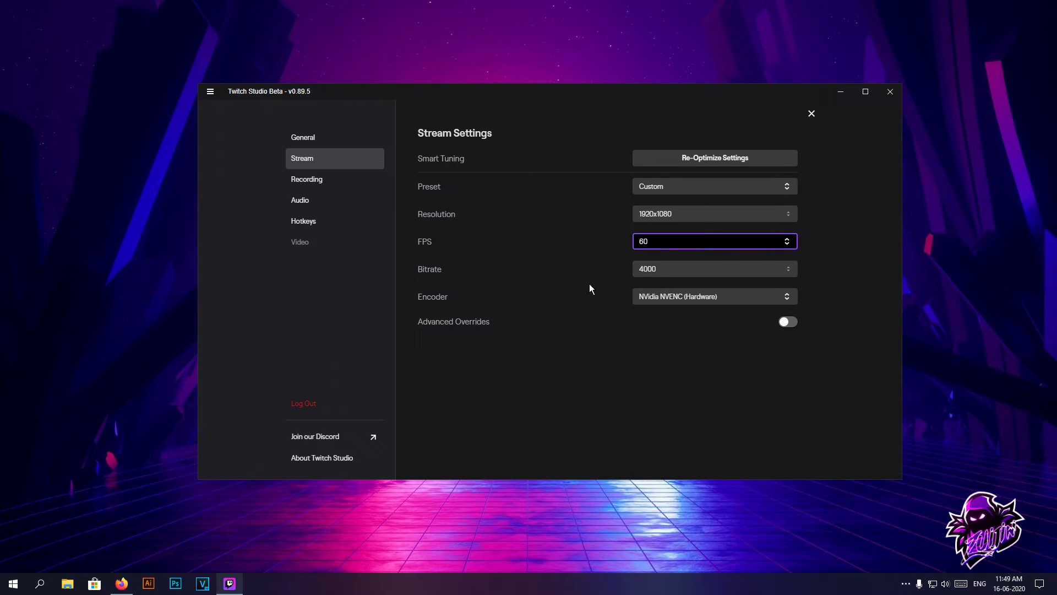
pyautogui.click(679, 270)
pyautogui.press('BackSpace')
pyautogui.press('BackSpace')
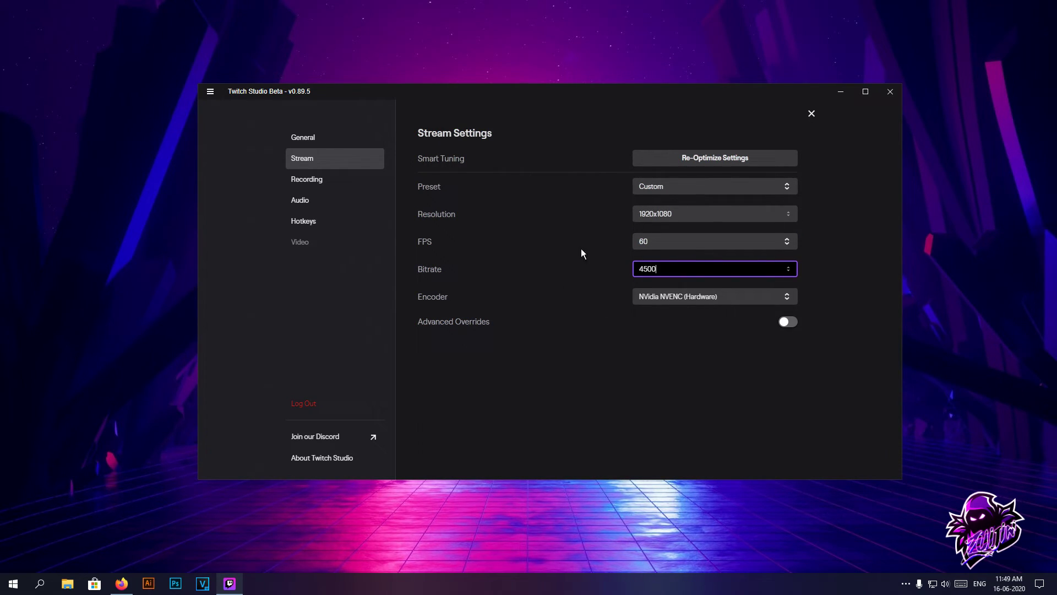
pyautogui.click(649, 297)
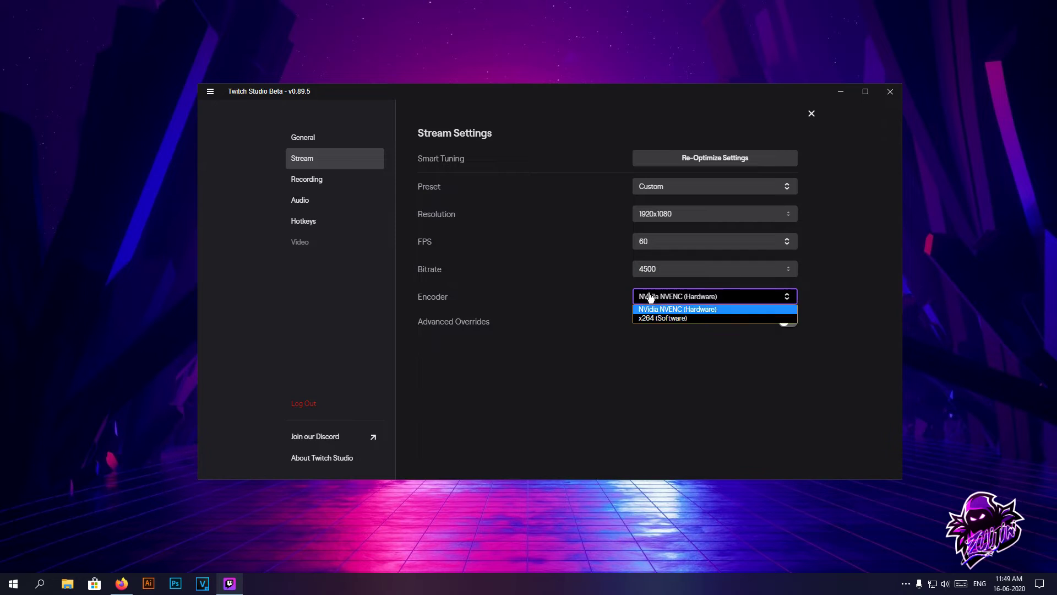
pyautogui.click(680, 310)
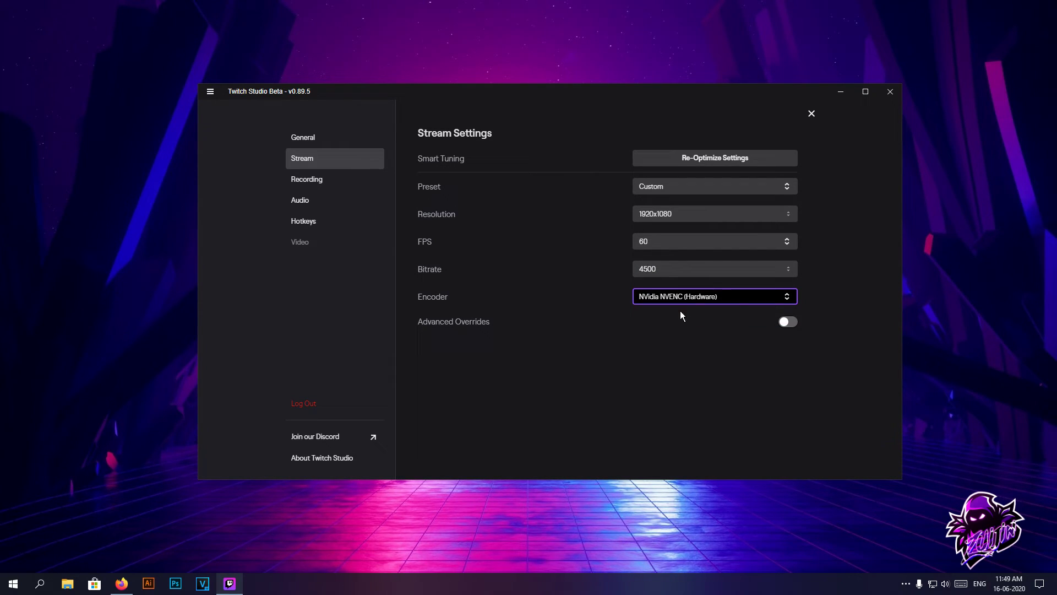
pyautogui.click(785, 321)
pyautogui.scroll(-1, 793, 324)
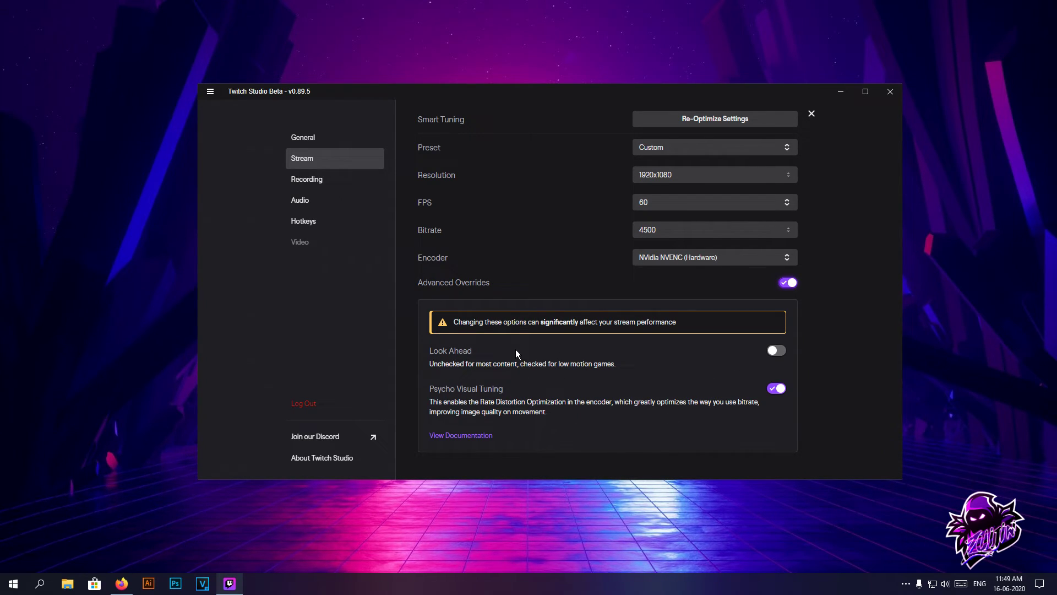
pyautogui.click(789, 283)
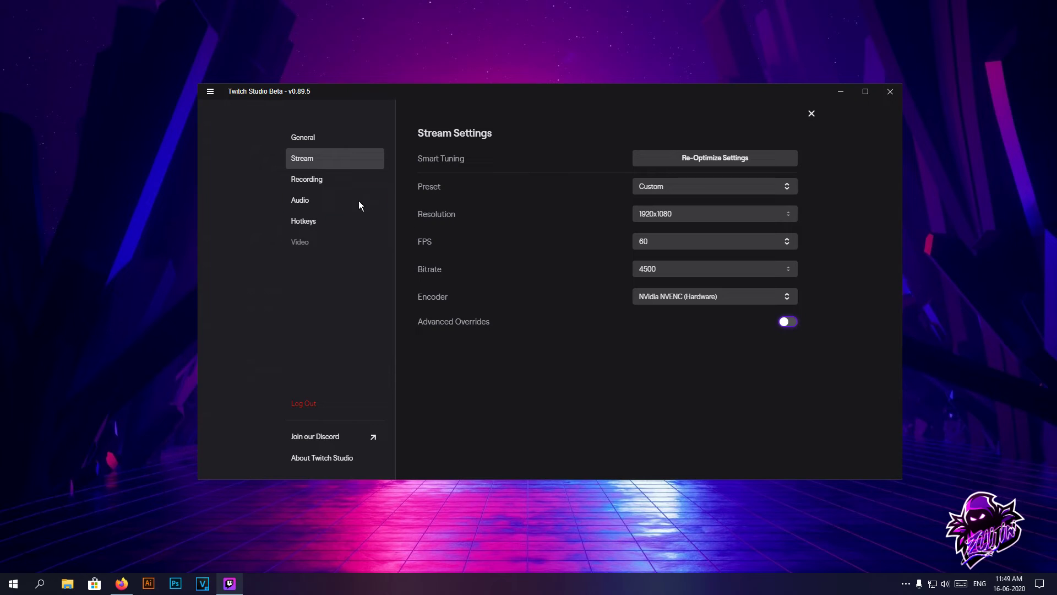
pyautogui.click(325, 204)
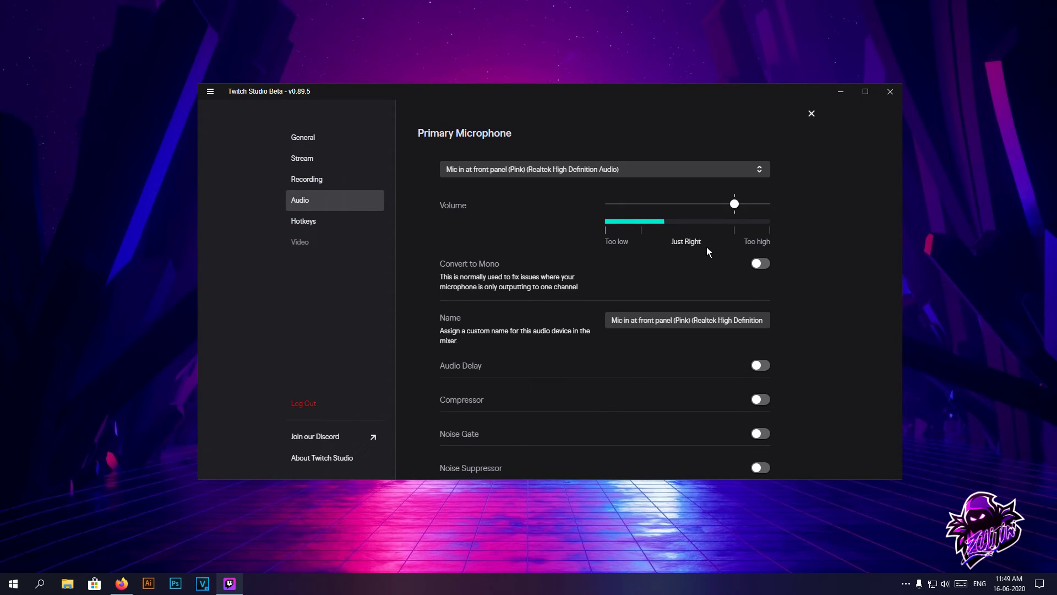
# Step: Review the microphone Audio settings and the FLV recording path, then return to Stream settings
pyautogui.scroll(-1, 574, 296)
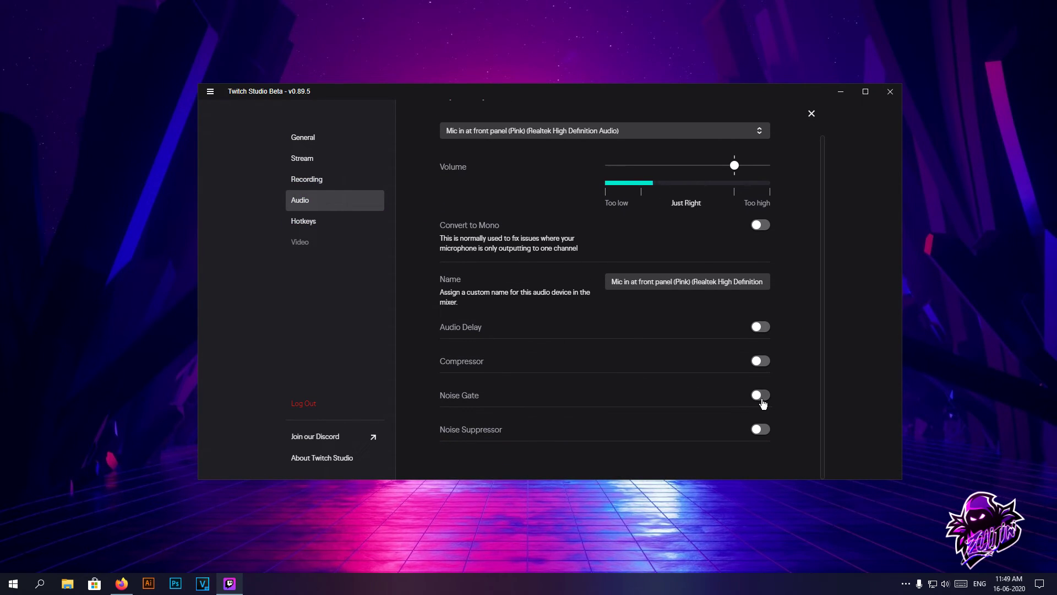
pyautogui.scroll(1, 550, 347)
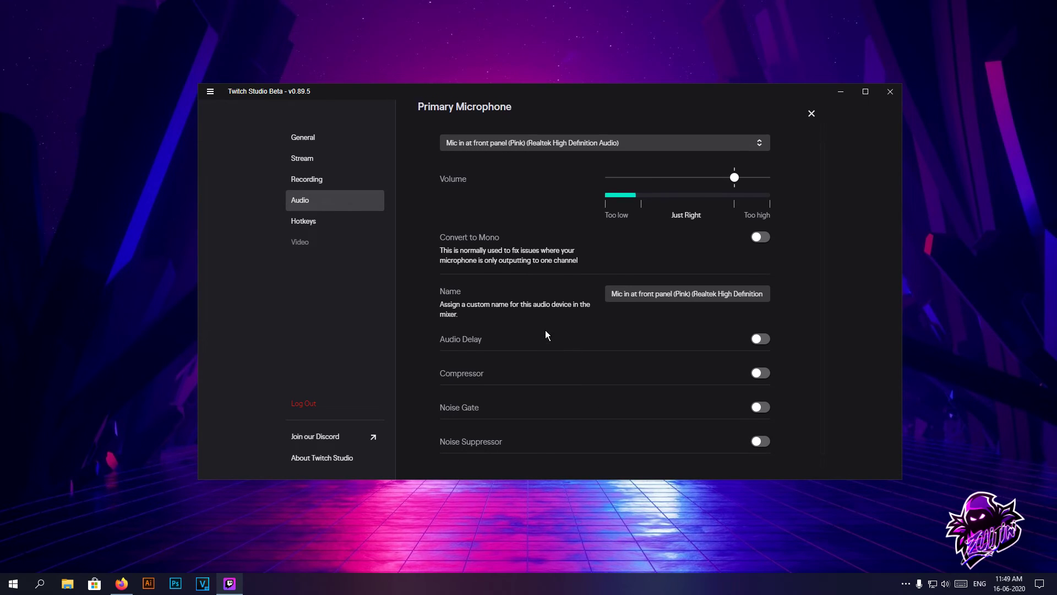
pyautogui.scroll(1, 545, 329)
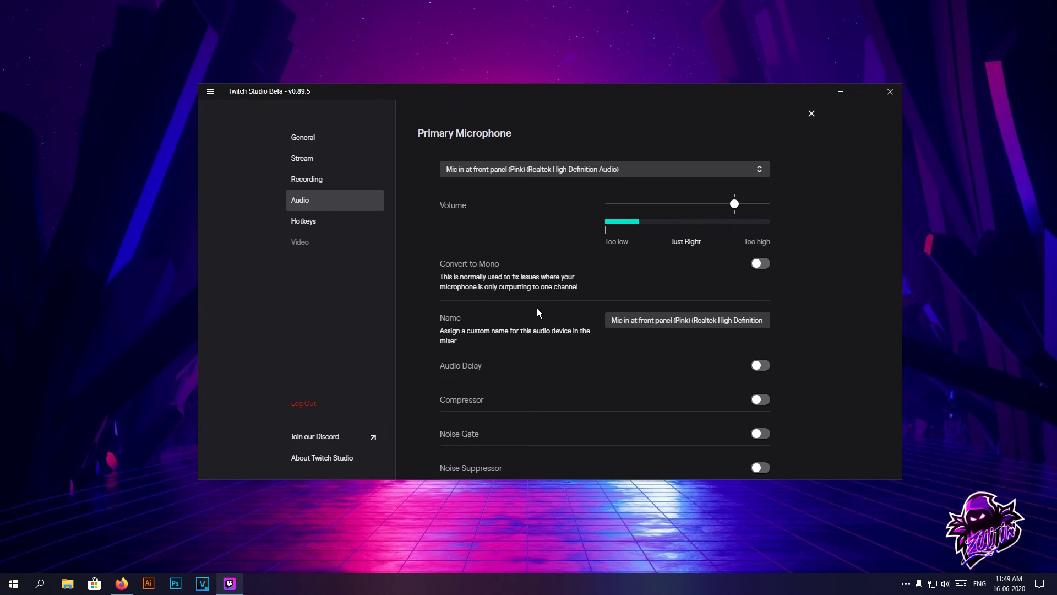
pyautogui.click(346, 188)
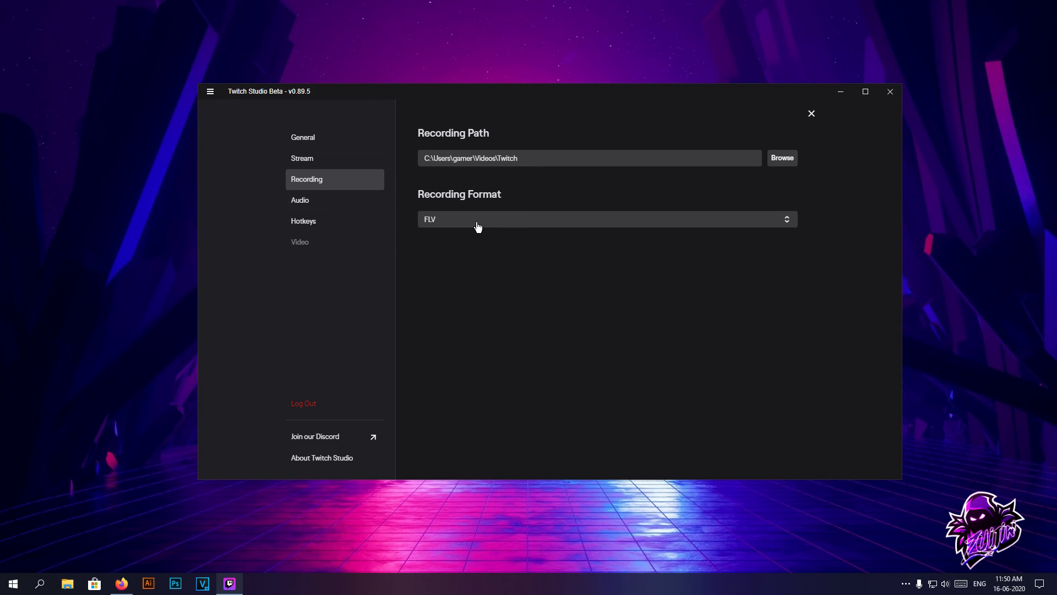
pyautogui.click(323, 158)
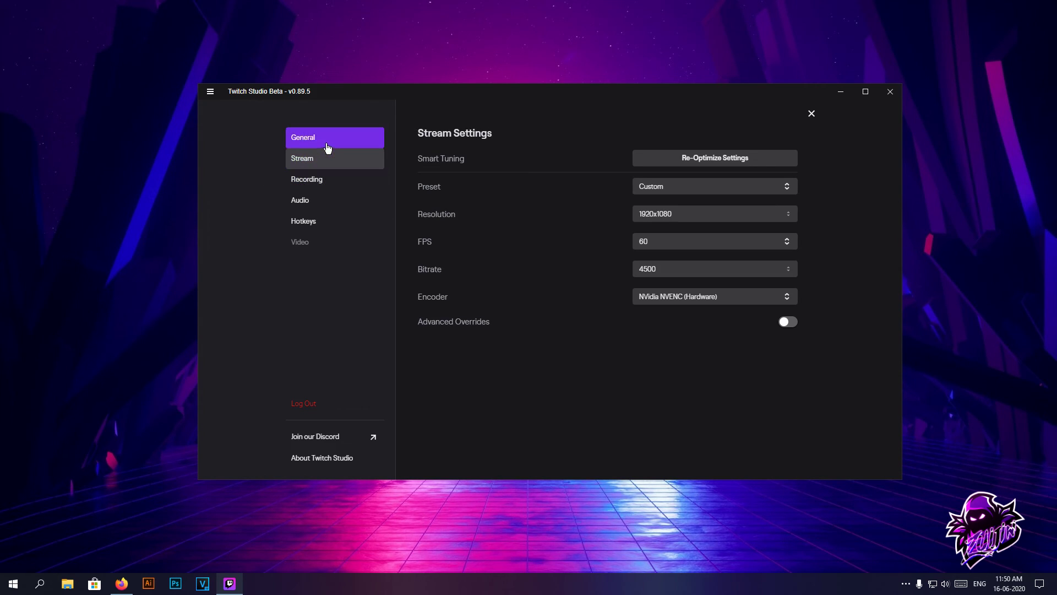
# Step: Visit the General settings page, then close Settings
pyautogui.click(325, 140)
pyautogui.click(810, 113)
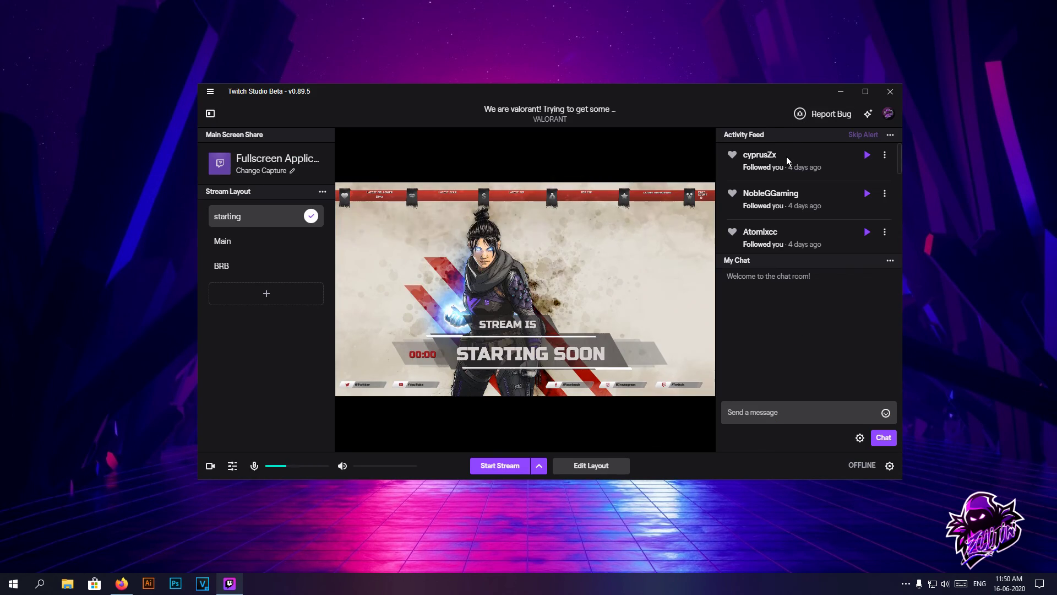